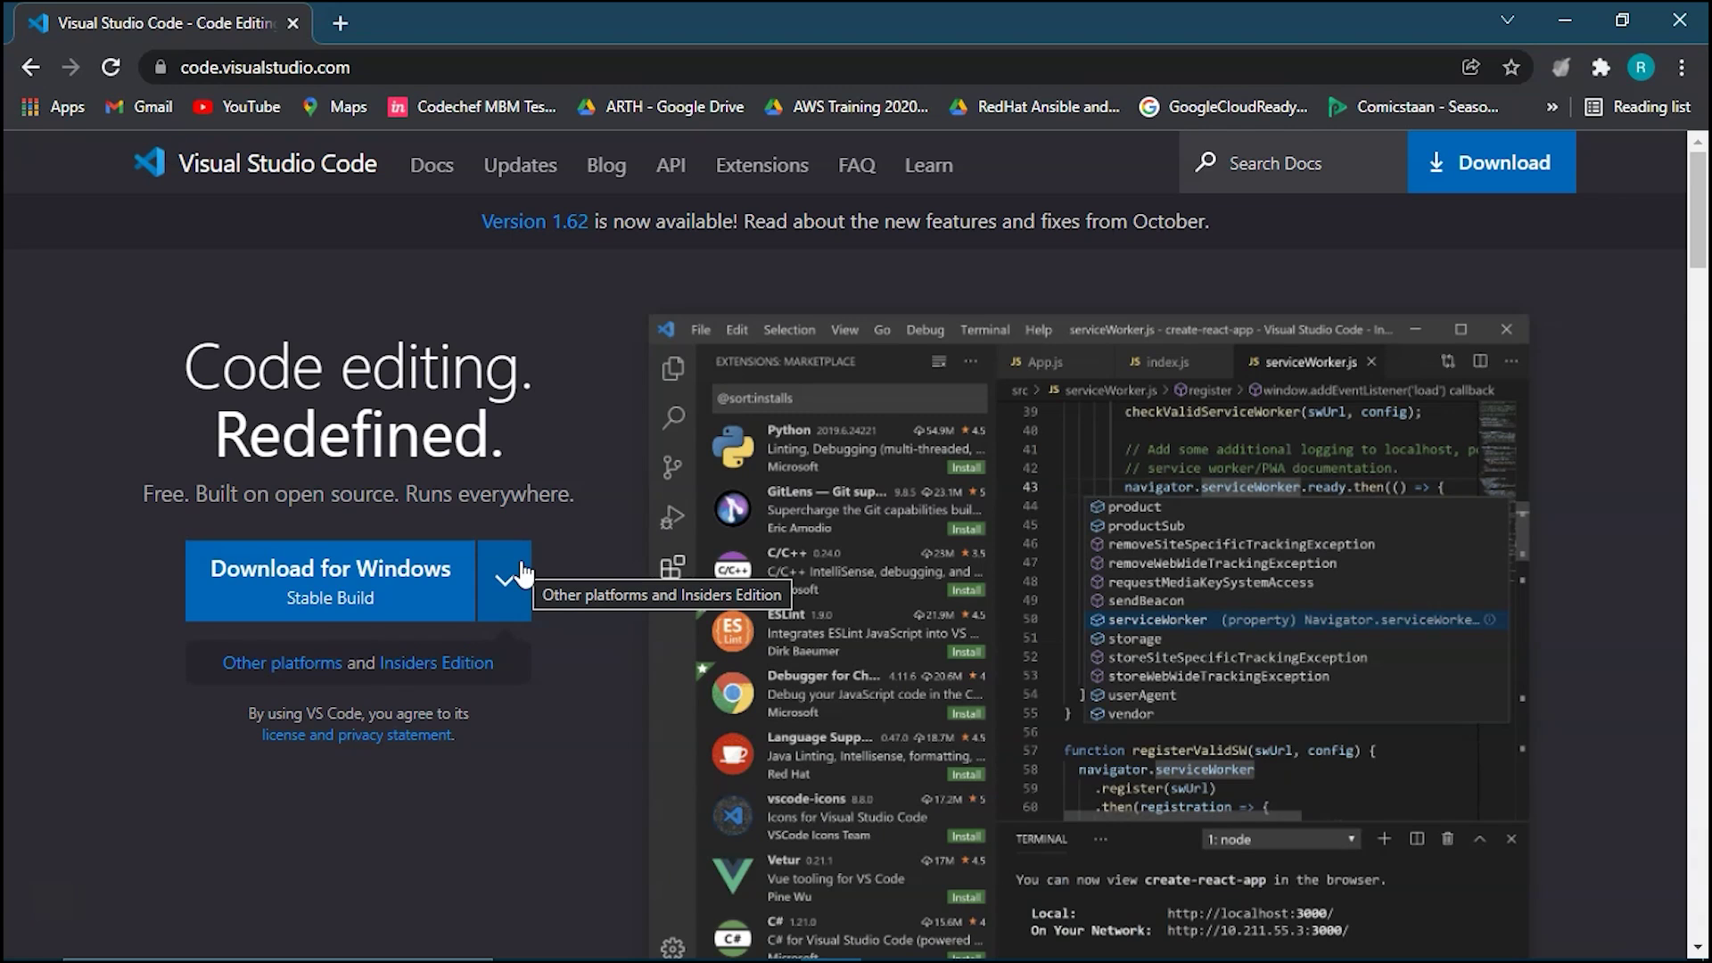
- Download the stable Windows x64 User Installer of Visual Studio Code and run the downloaded setup file
click(524, 575)
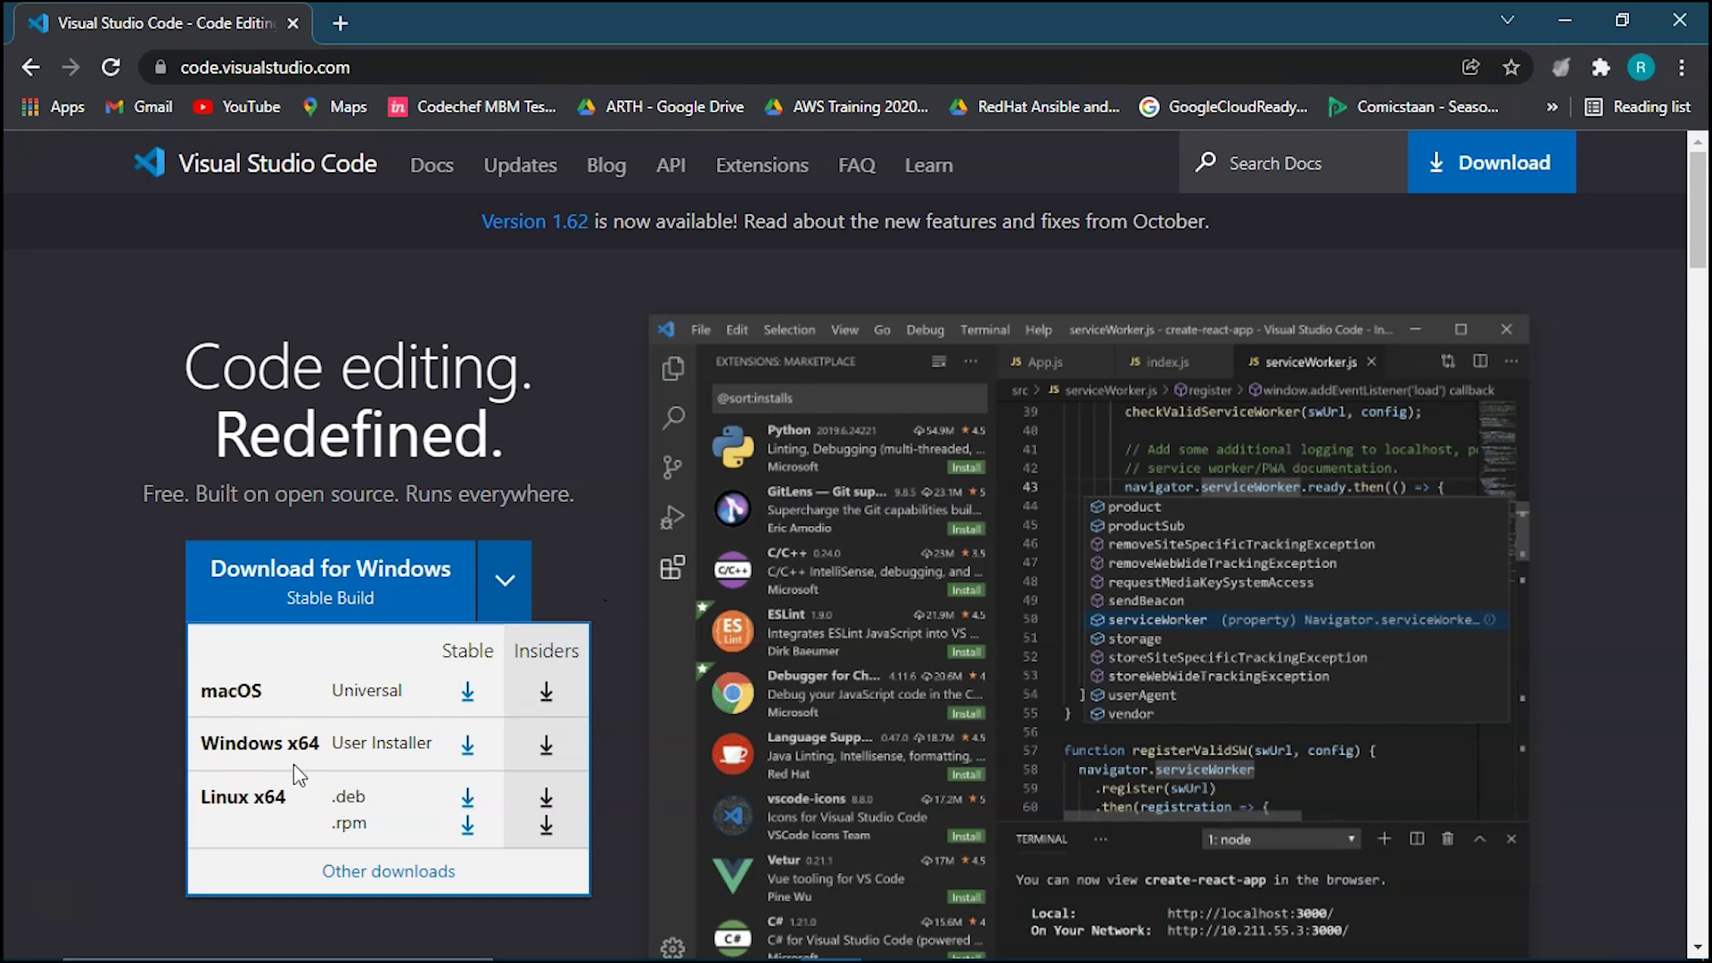
click(470, 747)
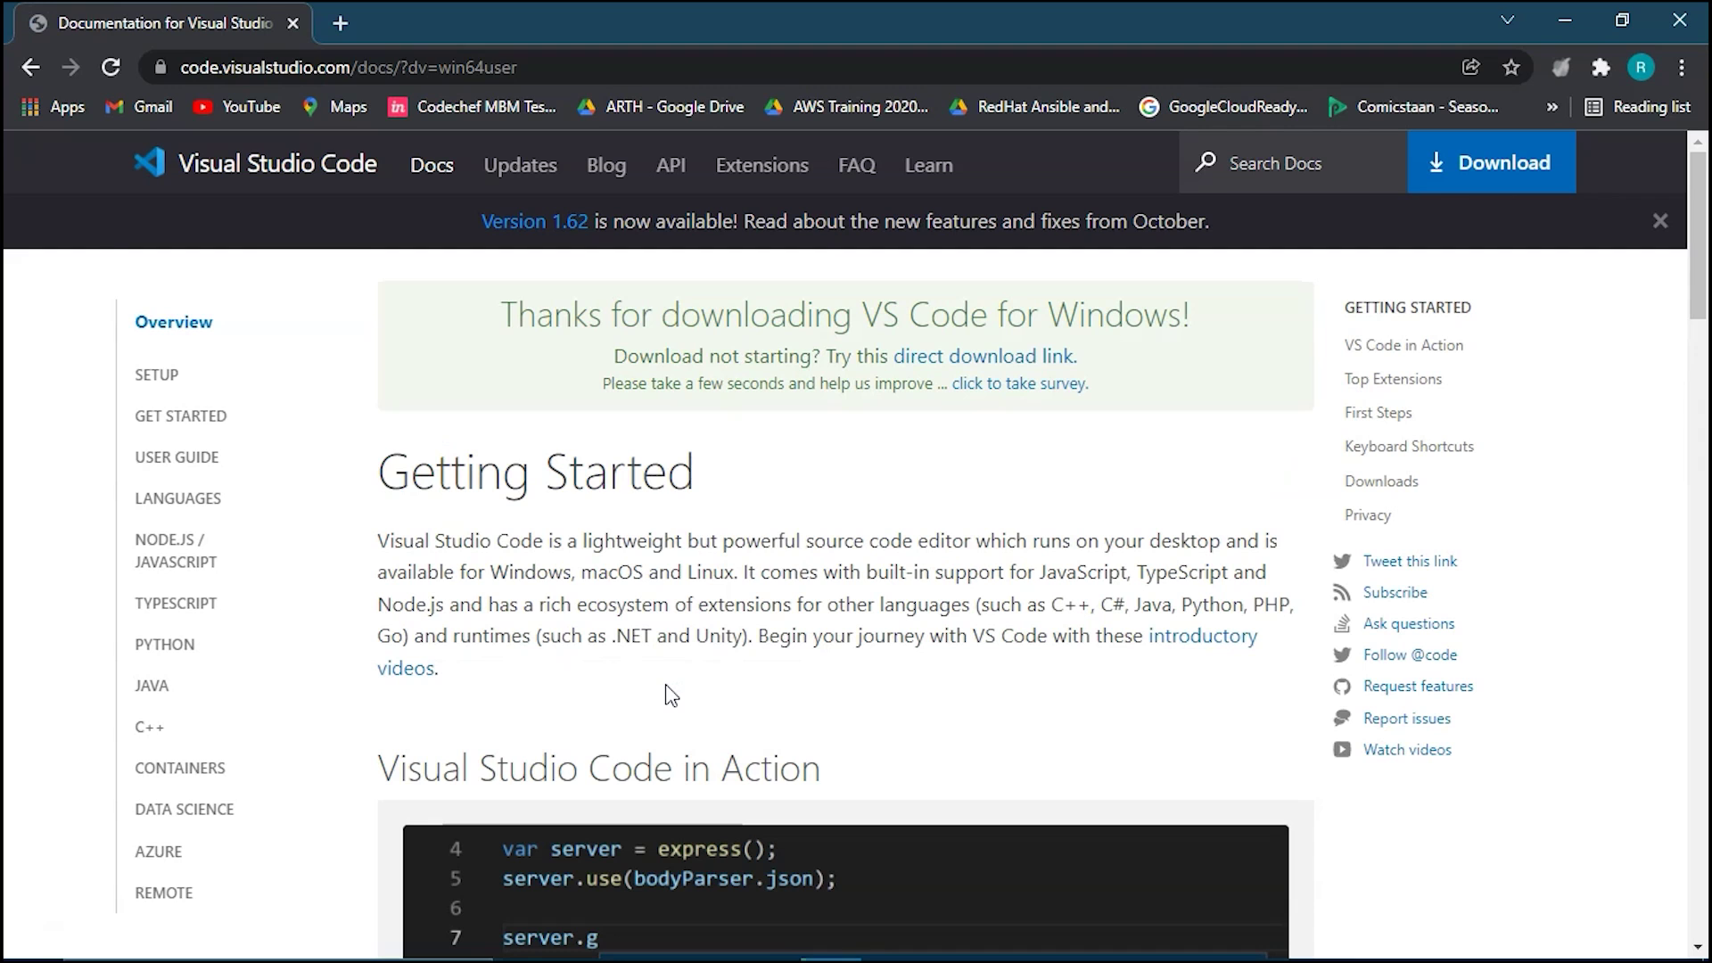
click(634, 559)
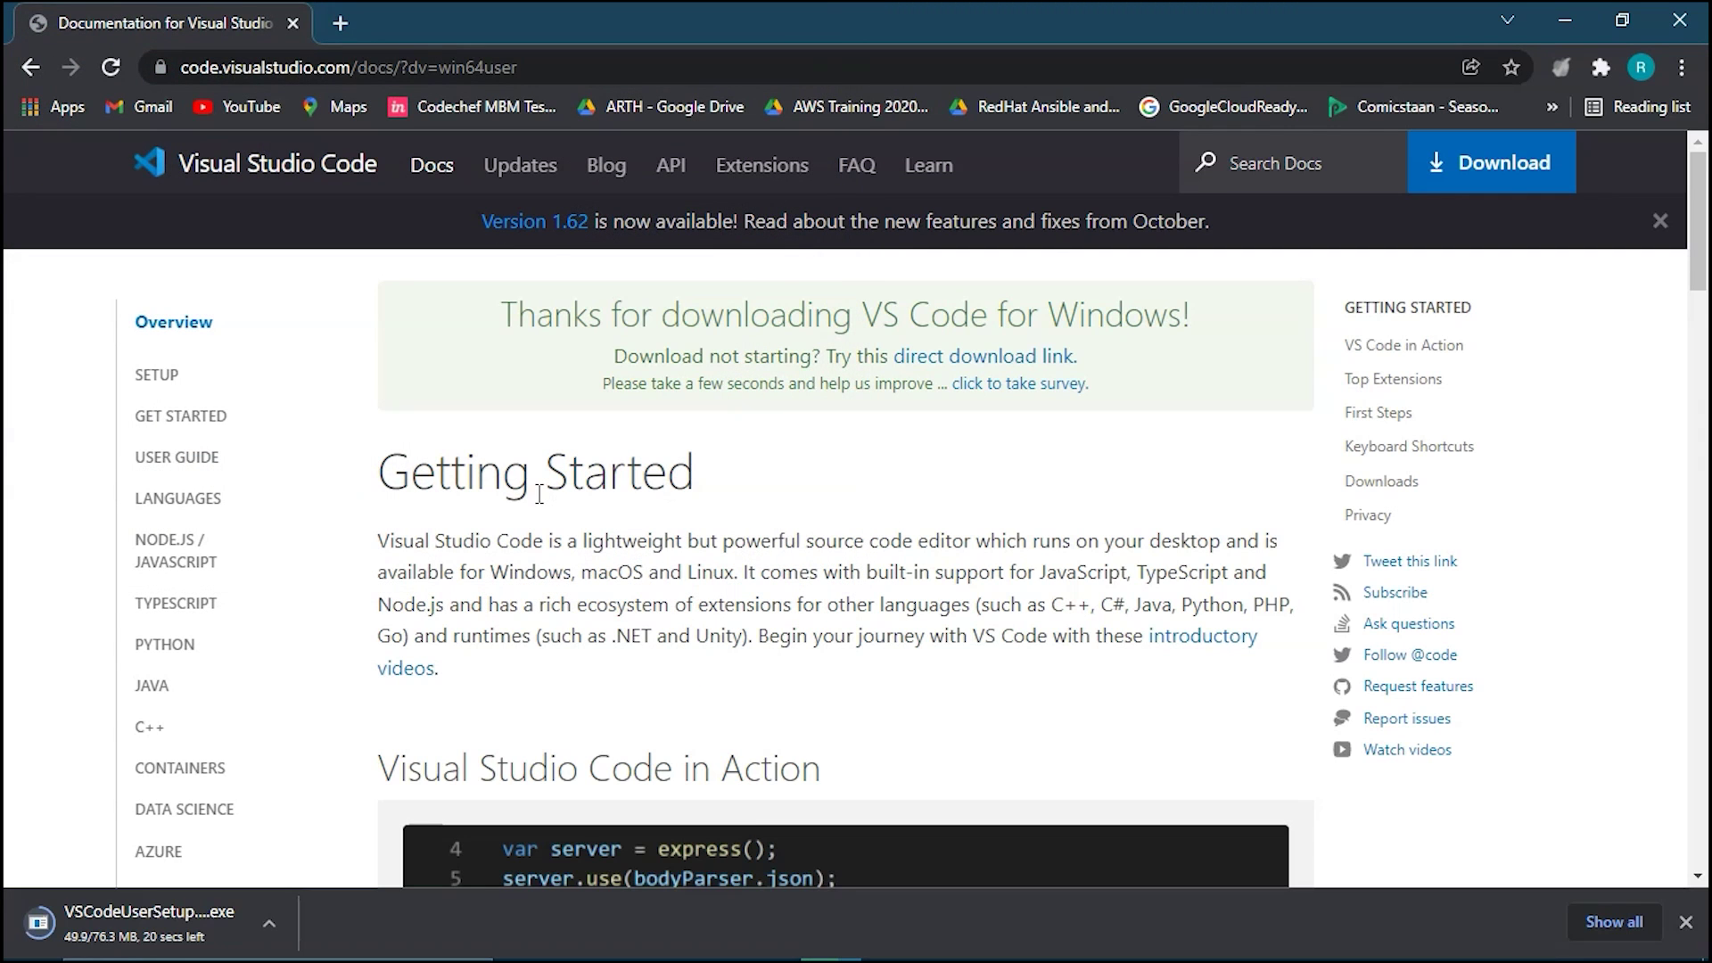
key(ctrl+j)
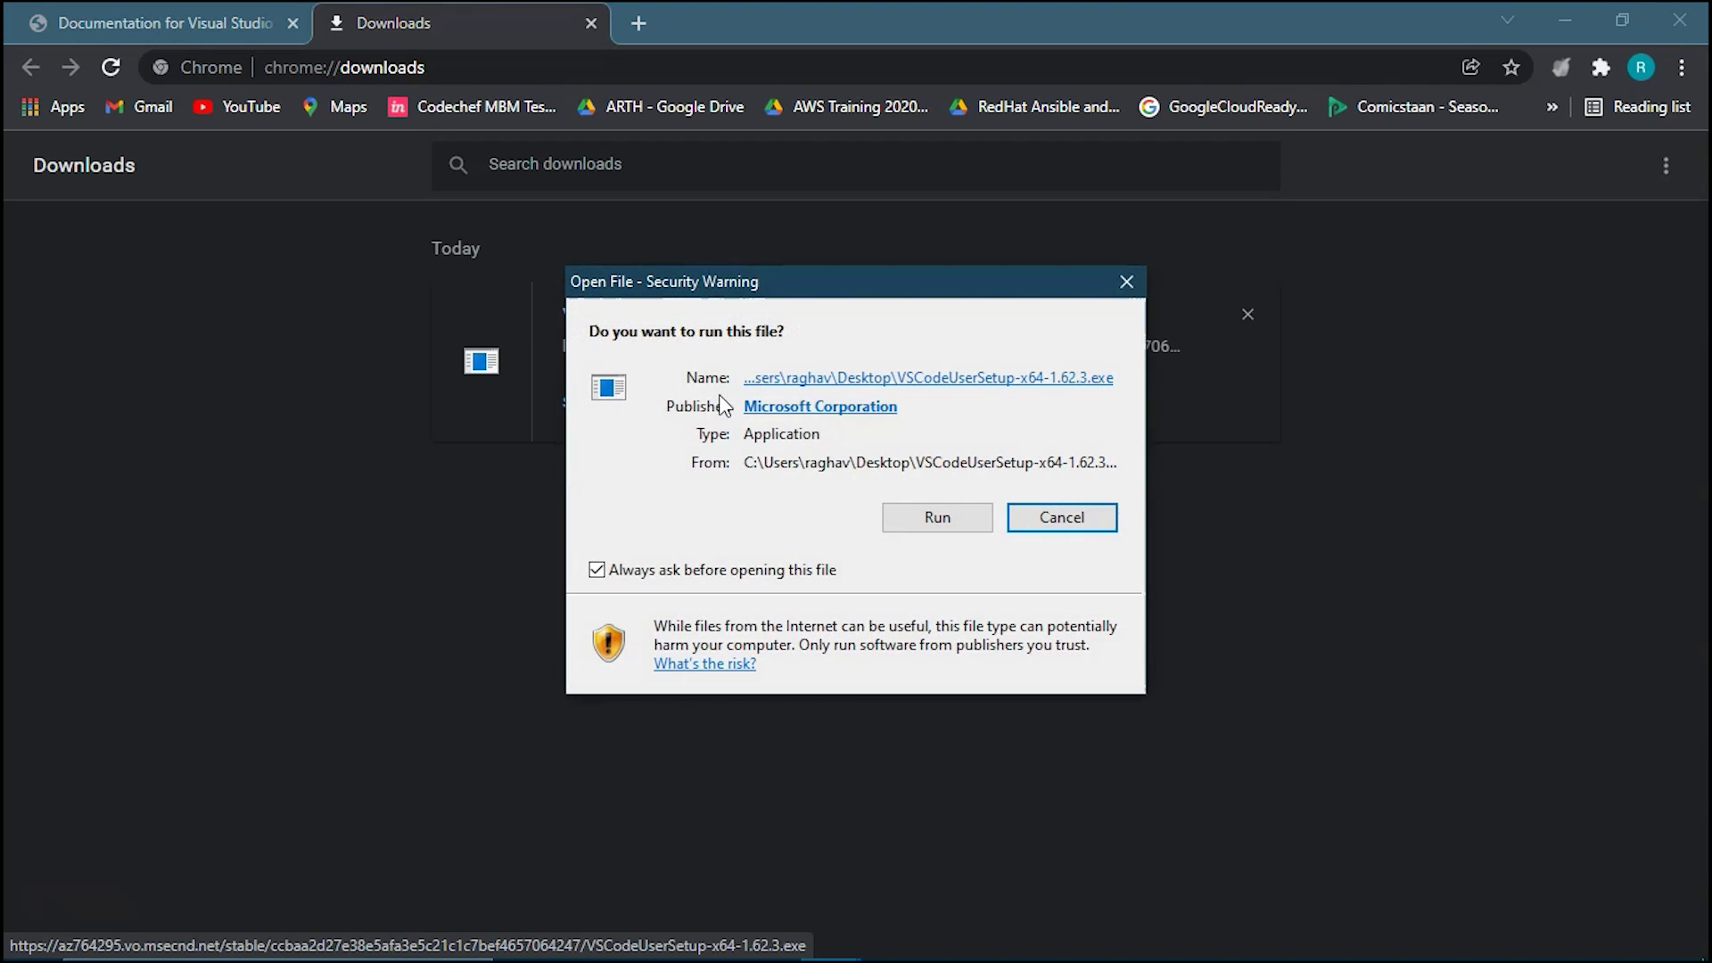
click(936, 524)
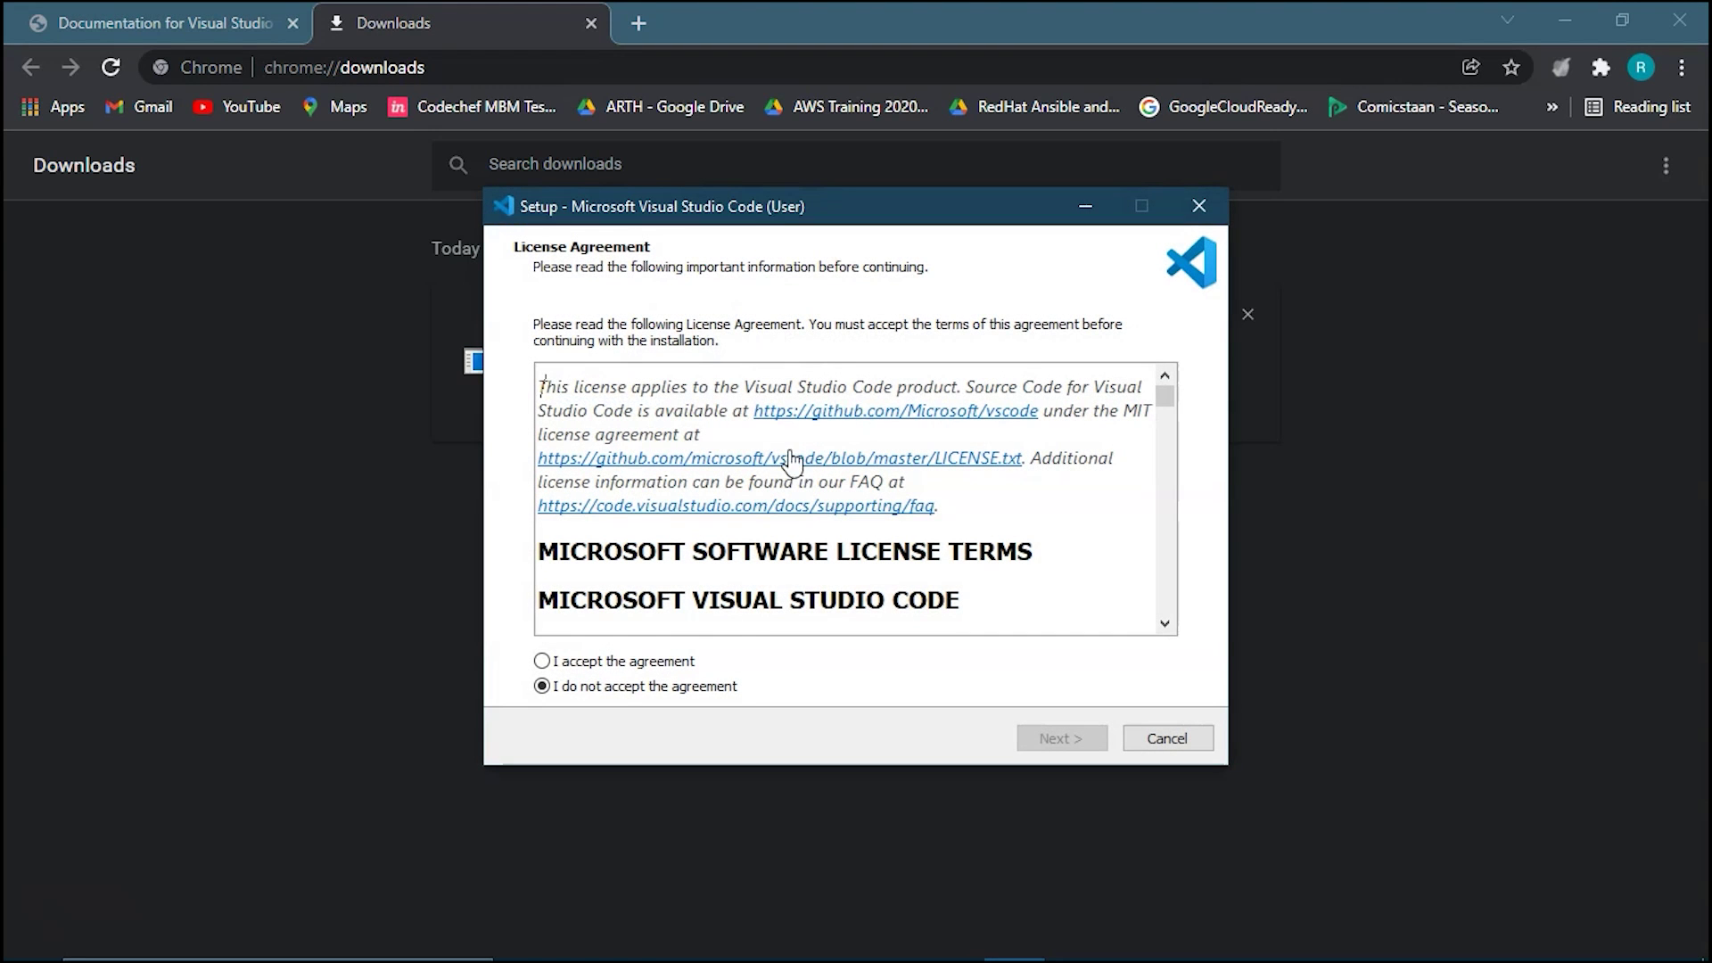
- Accept the license agreement and keep the default destination location and Start Menu folder for the installation
click(562, 664)
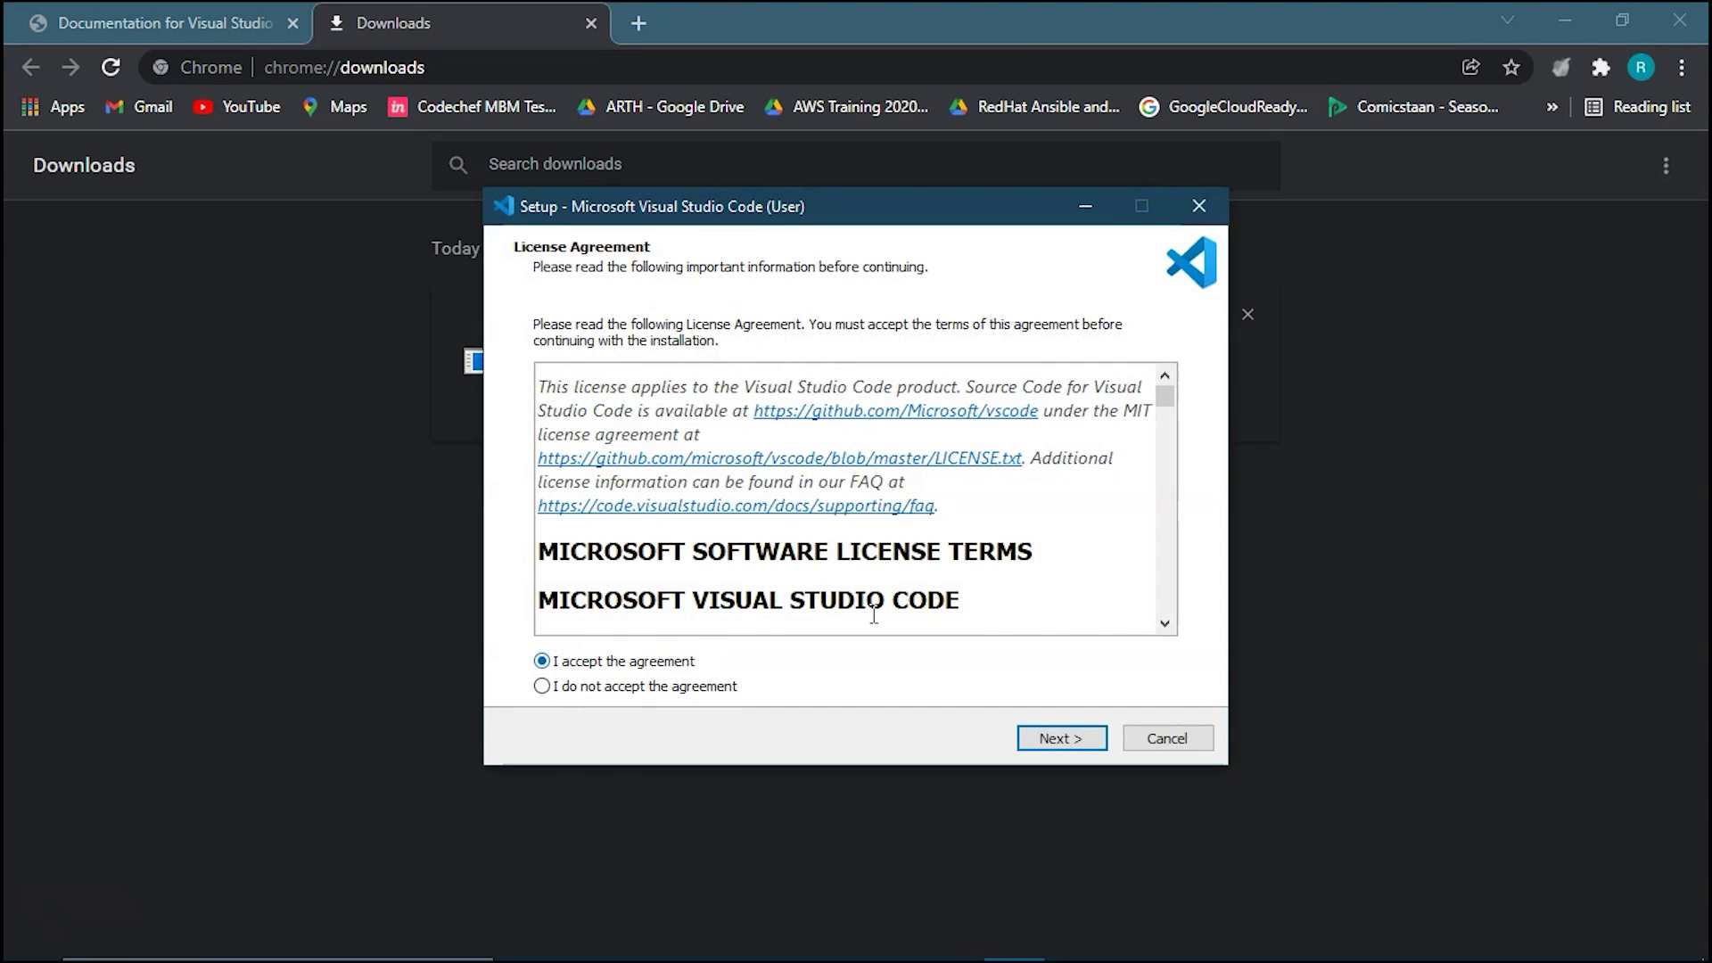
click(1061, 738)
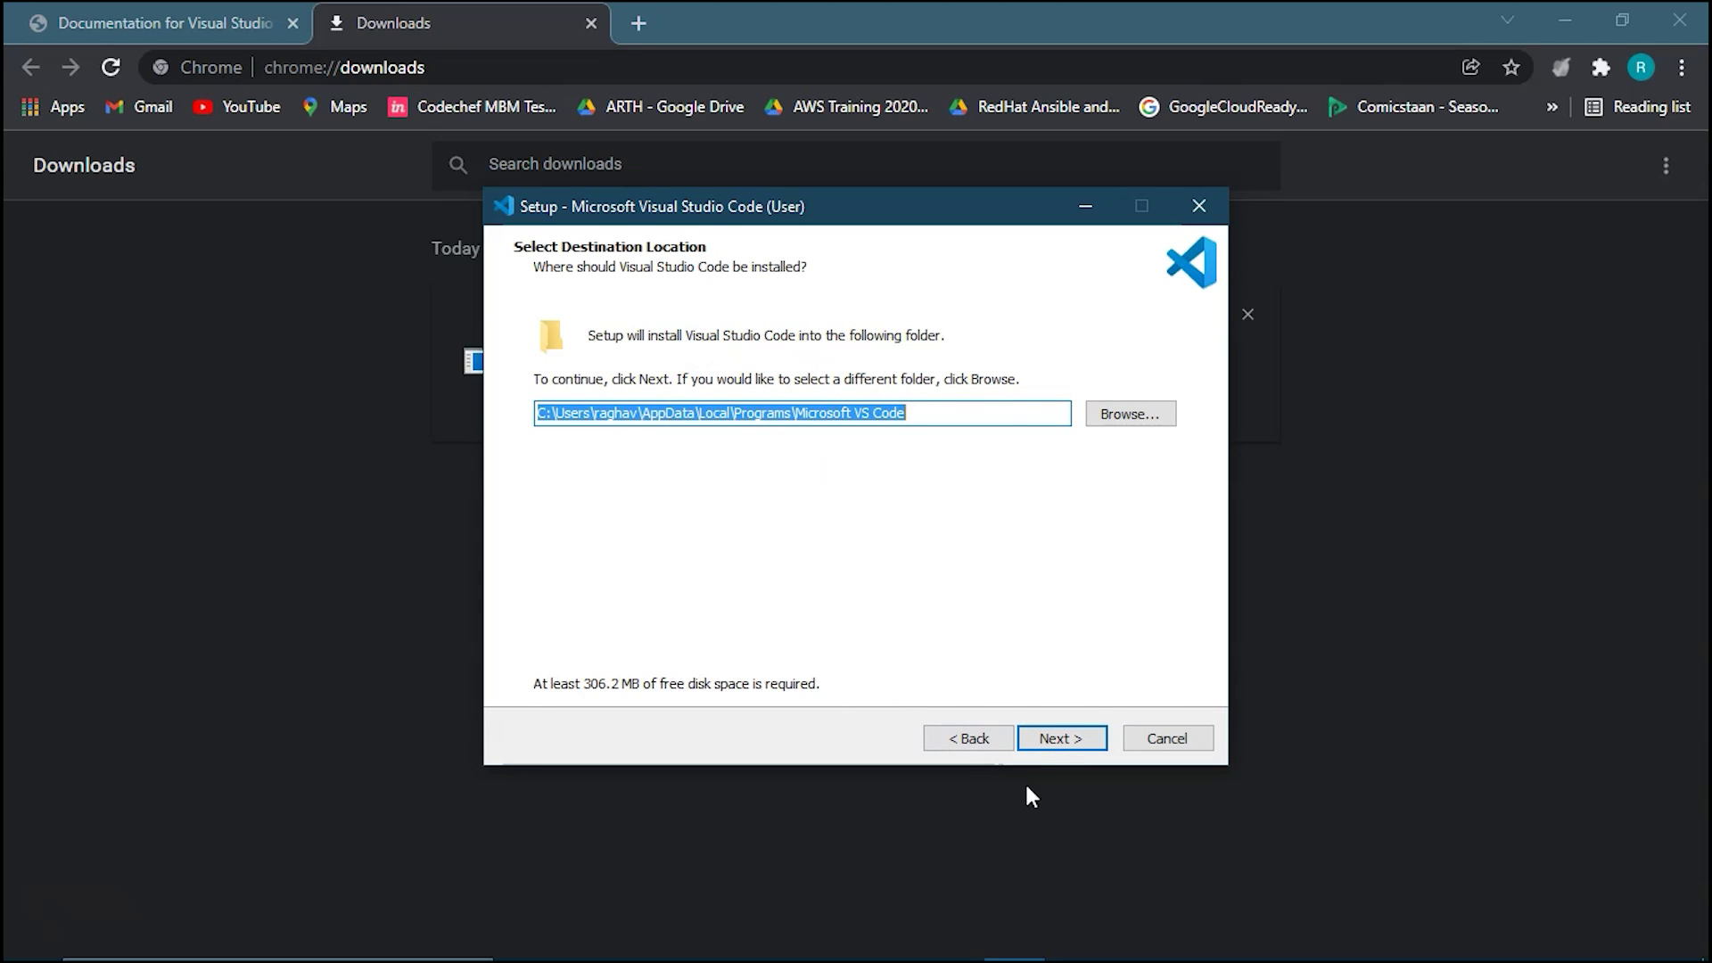
click(1048, 751)
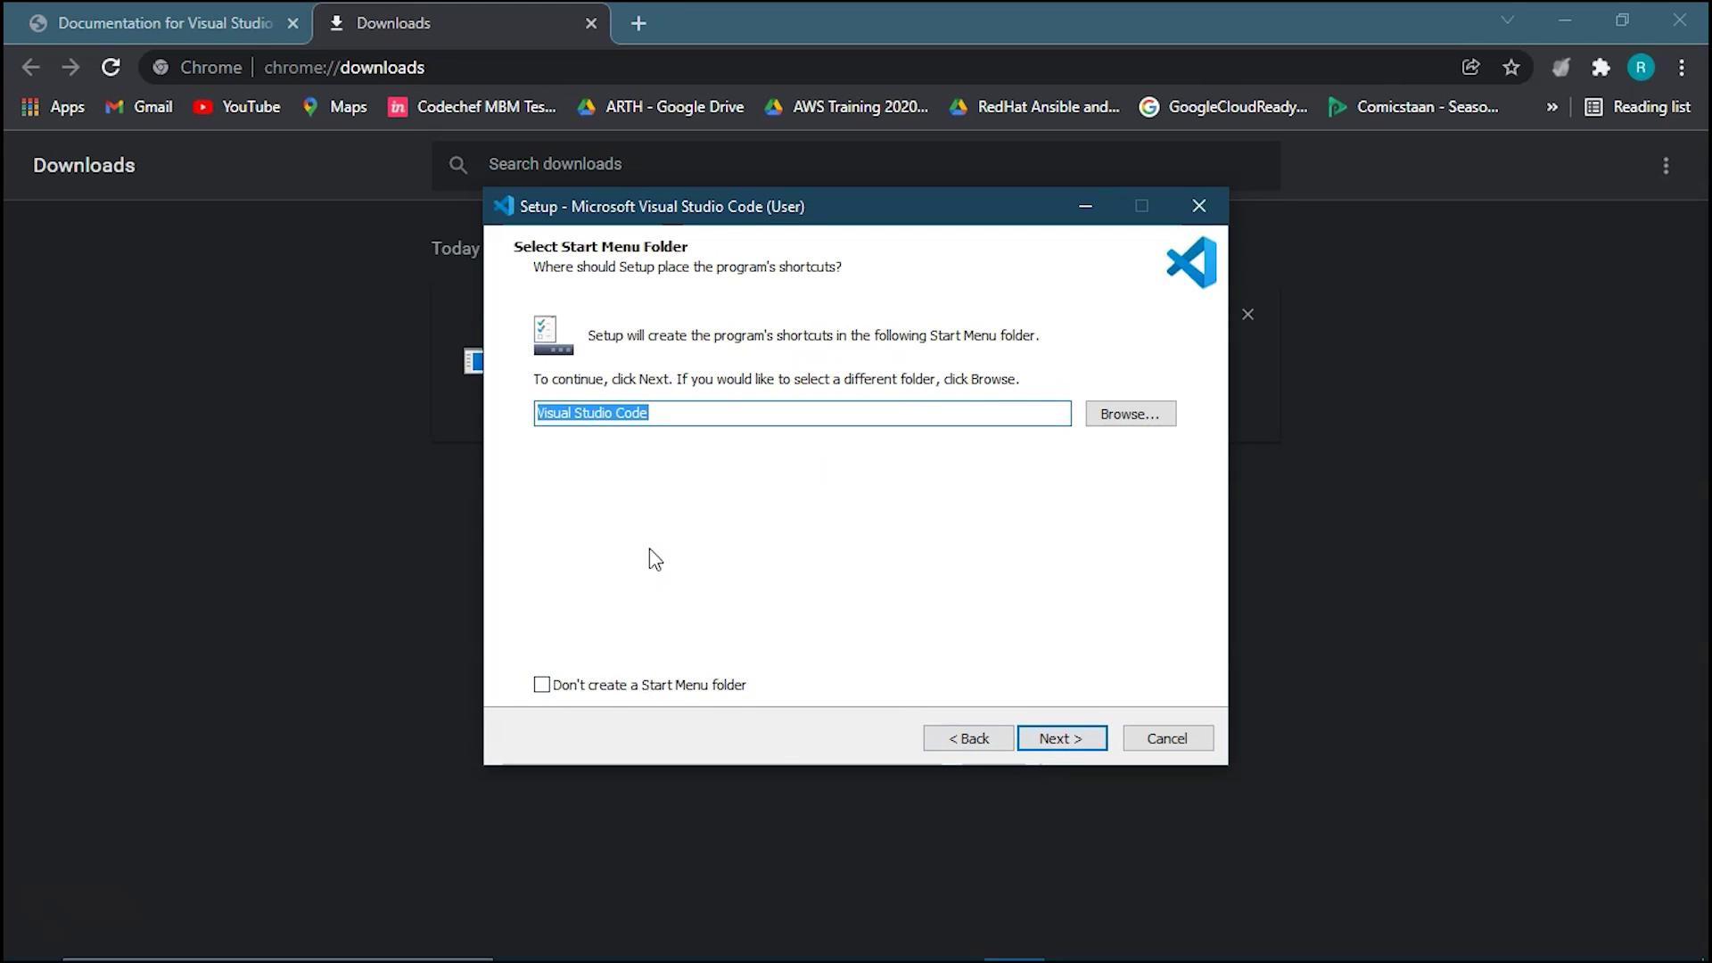
key(Return)
key(space)
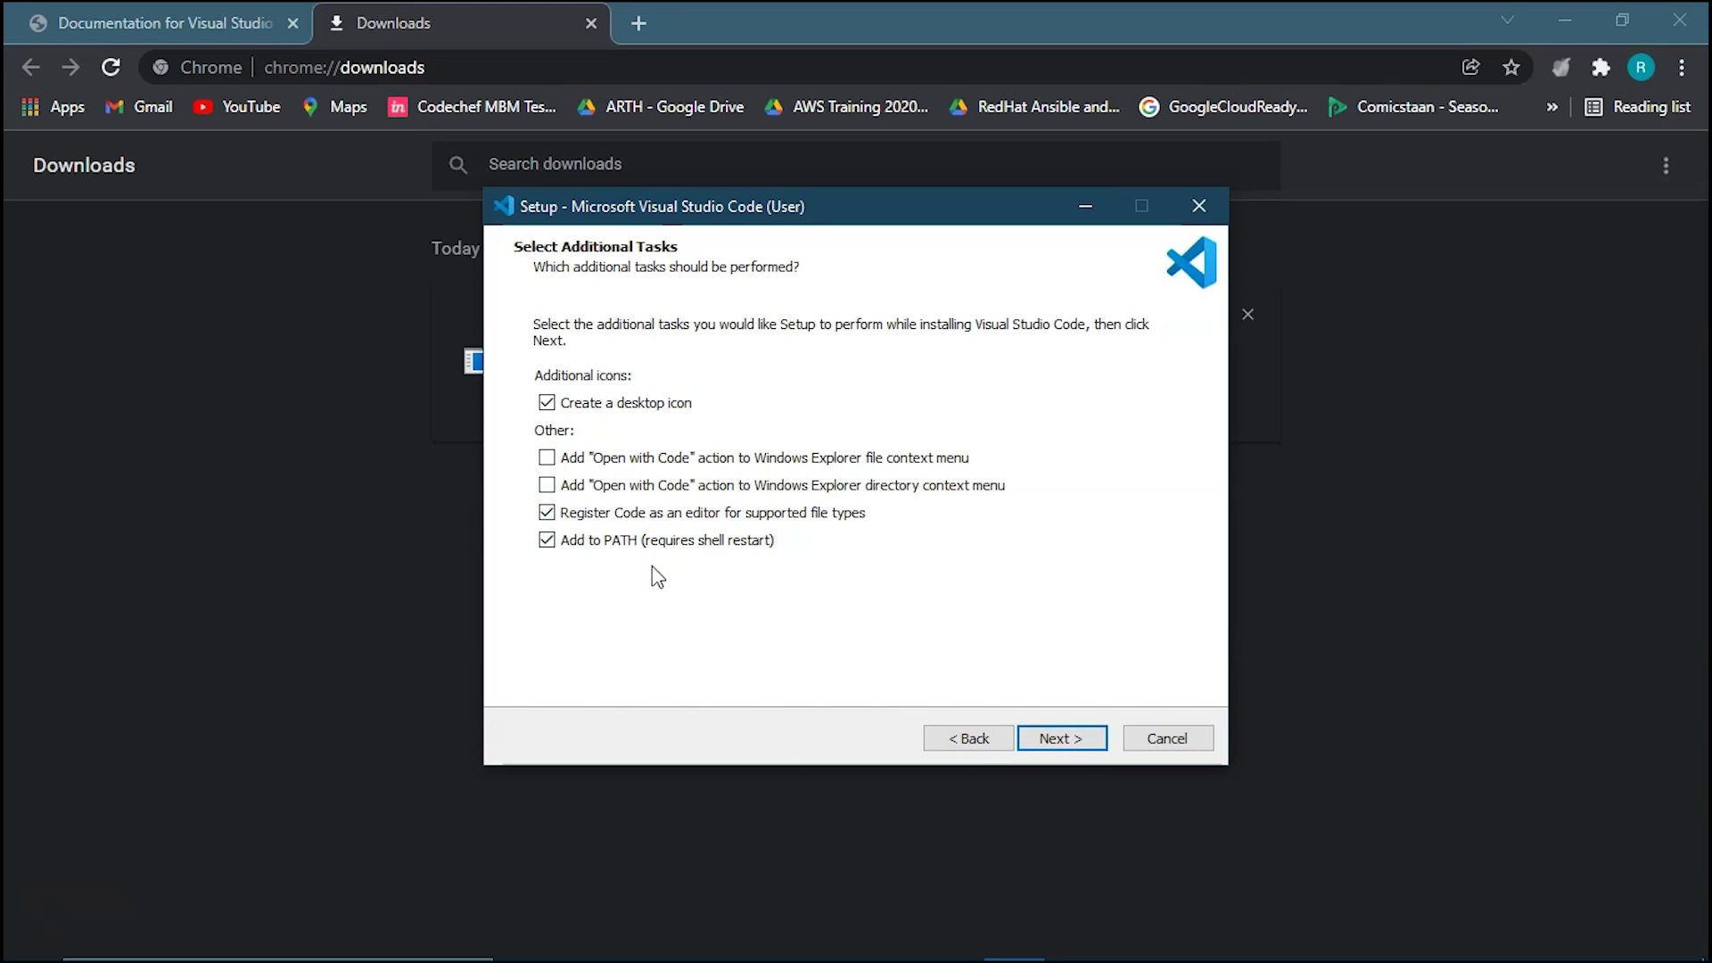
- Enable both "Open with Code" context menu actions for files and directories, and install Visual Studio Code
click(546, 457)
click(558, 485)
click(1059, 737)
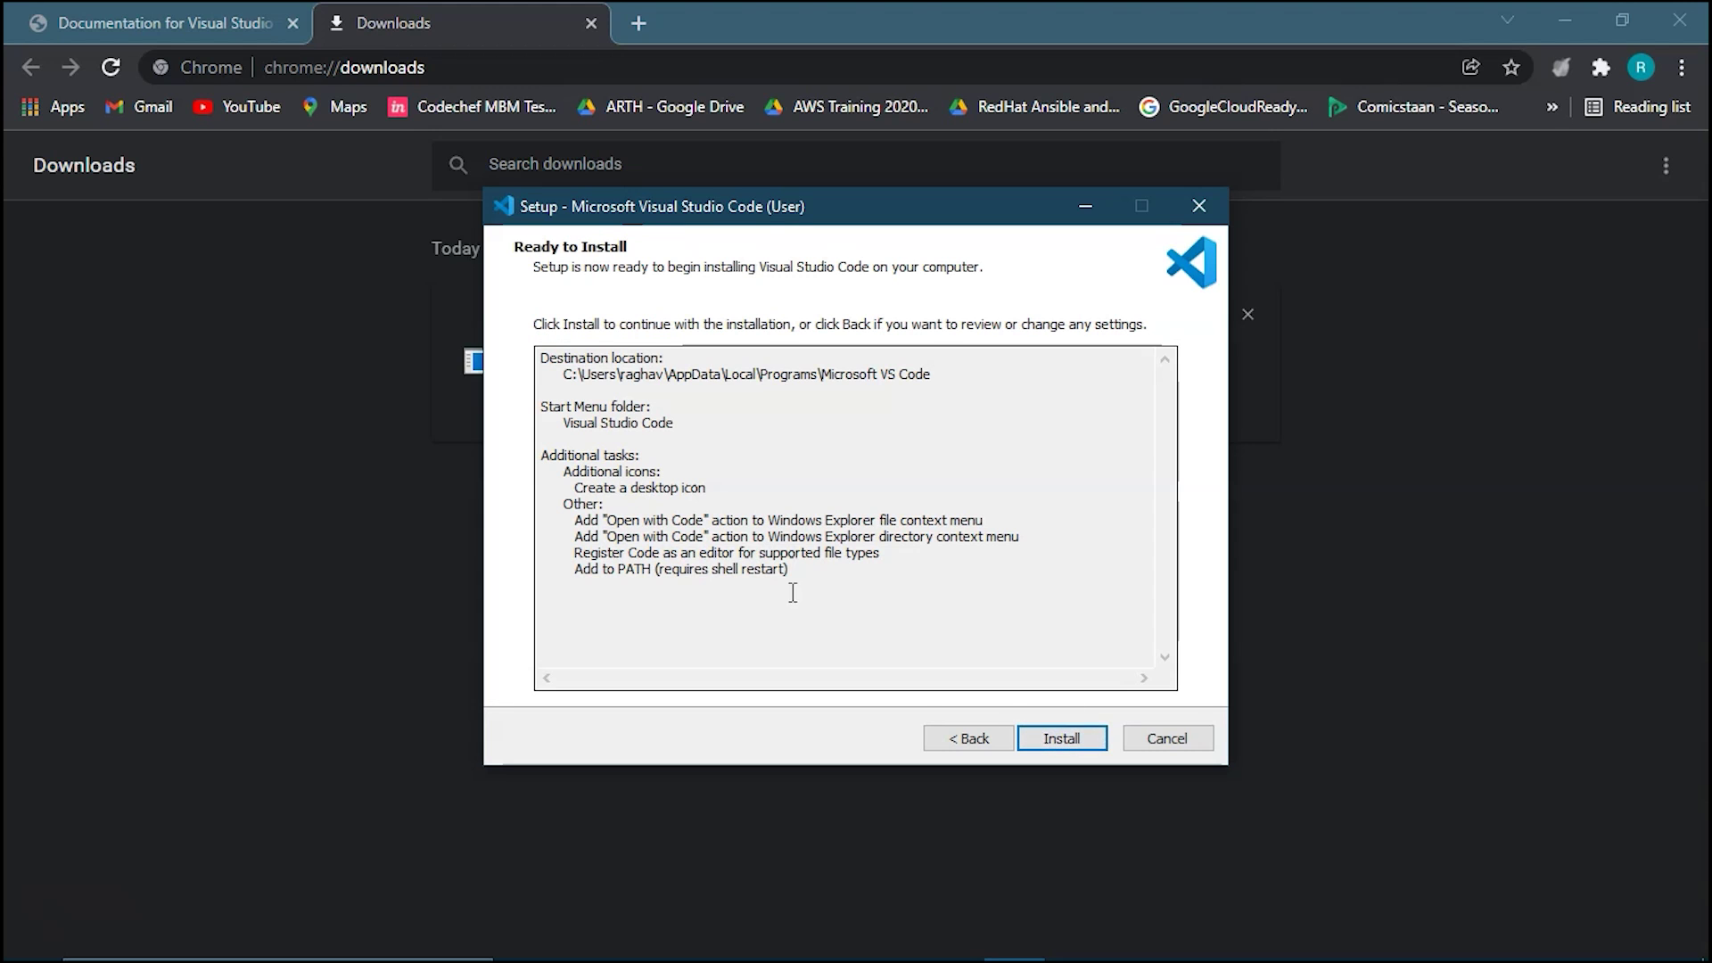
click(1070, 741)
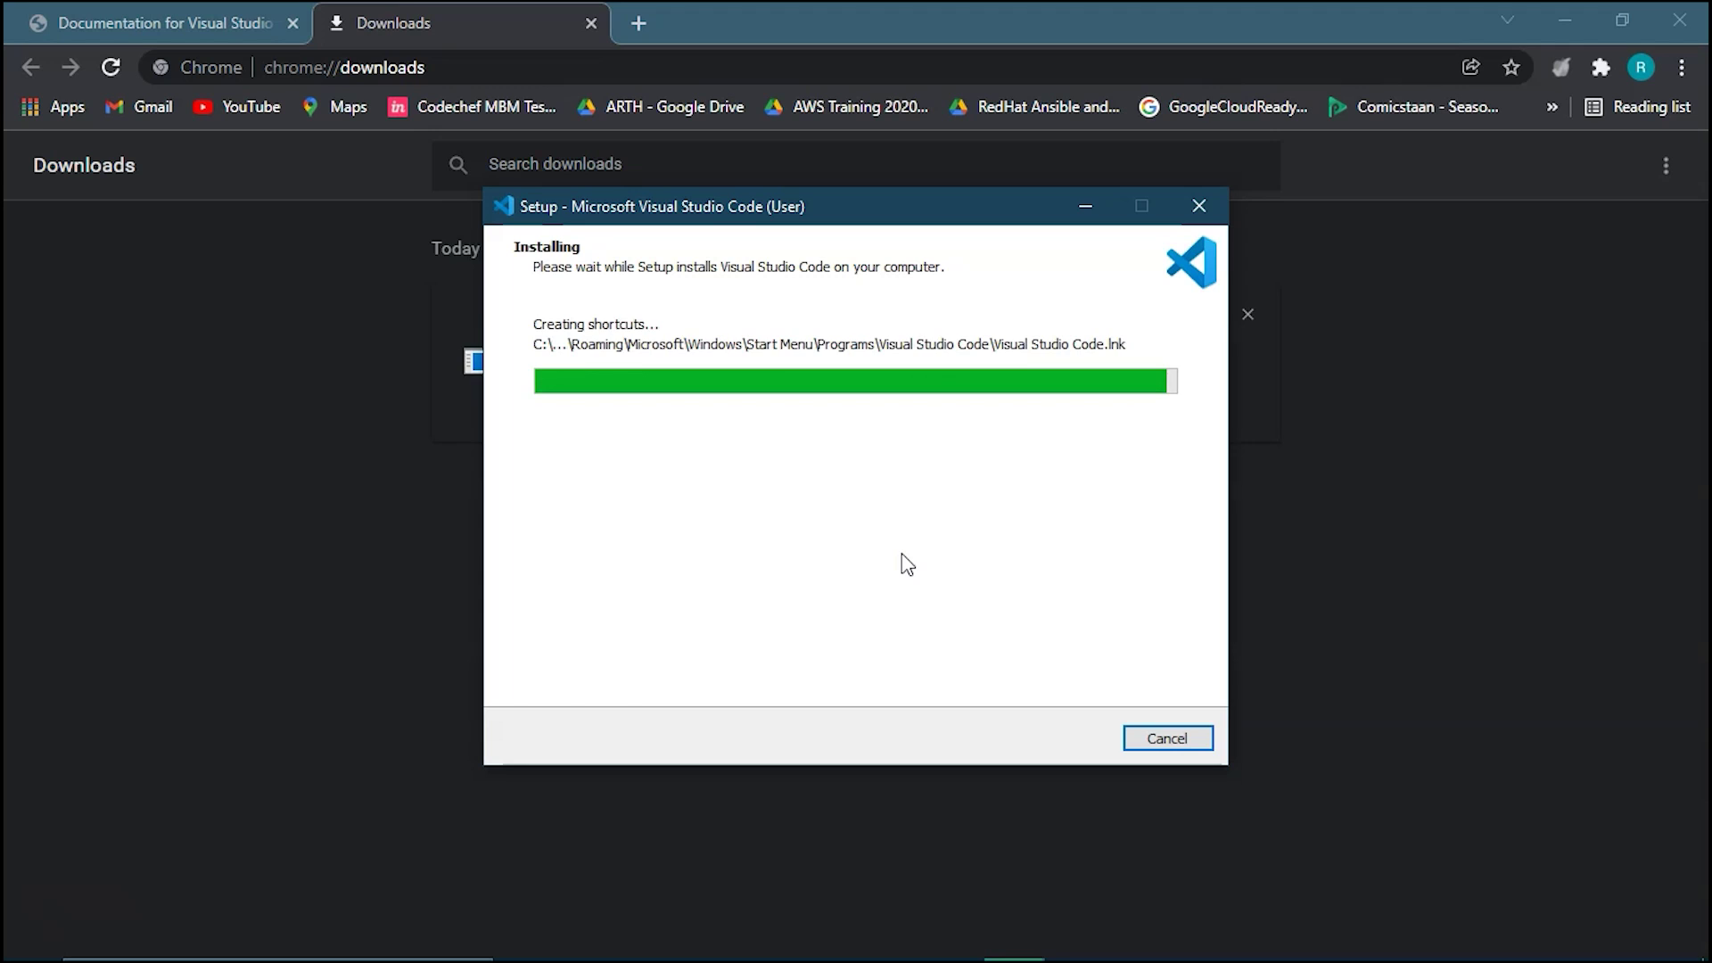
click(1061, 739)
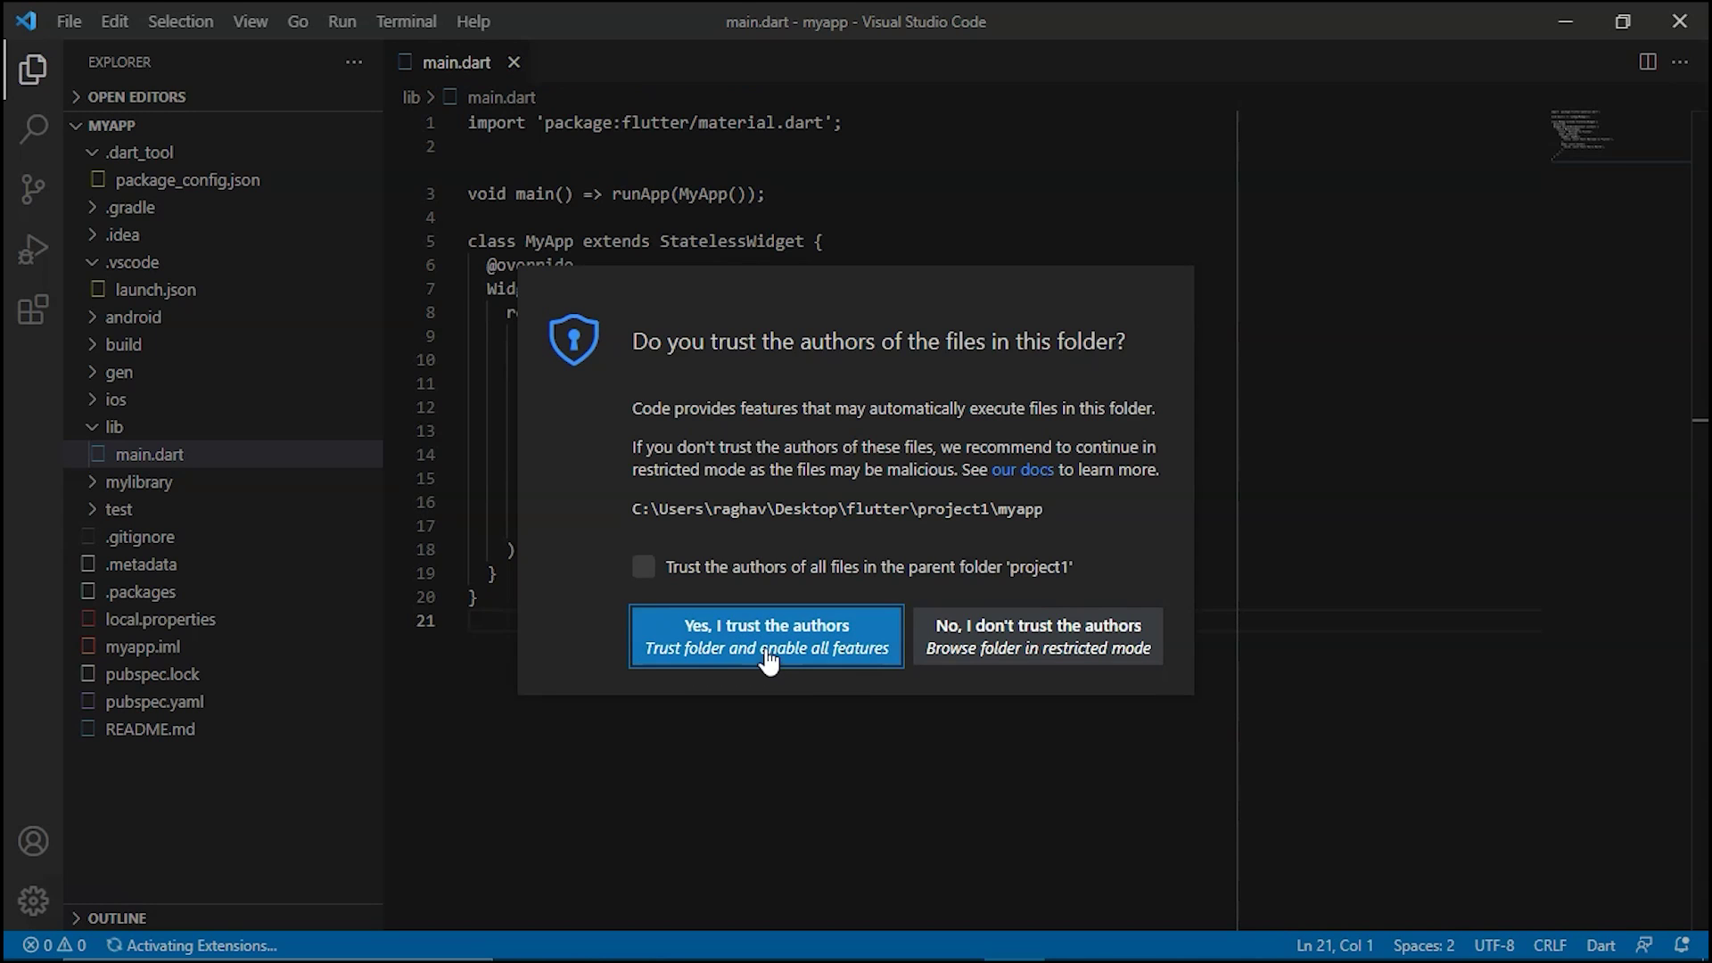
- Trust the authors of the myapp folder and install Microsoft's C# extension from the marketplace
click(746, 626)
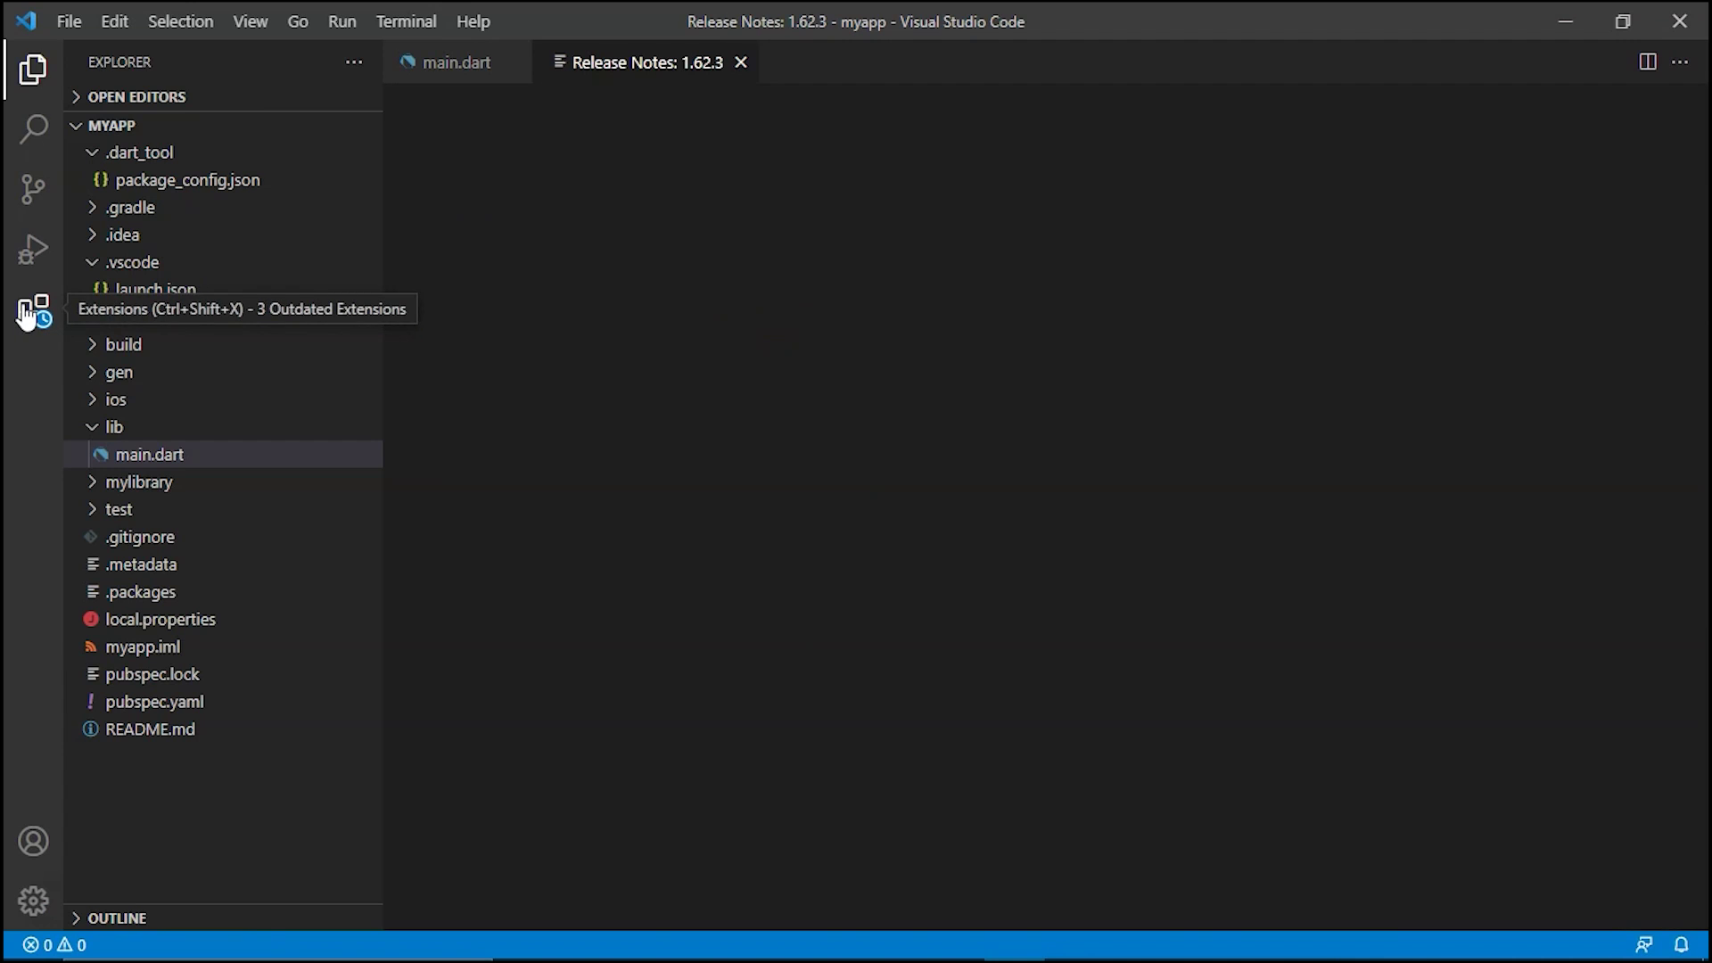
click(26, 314)
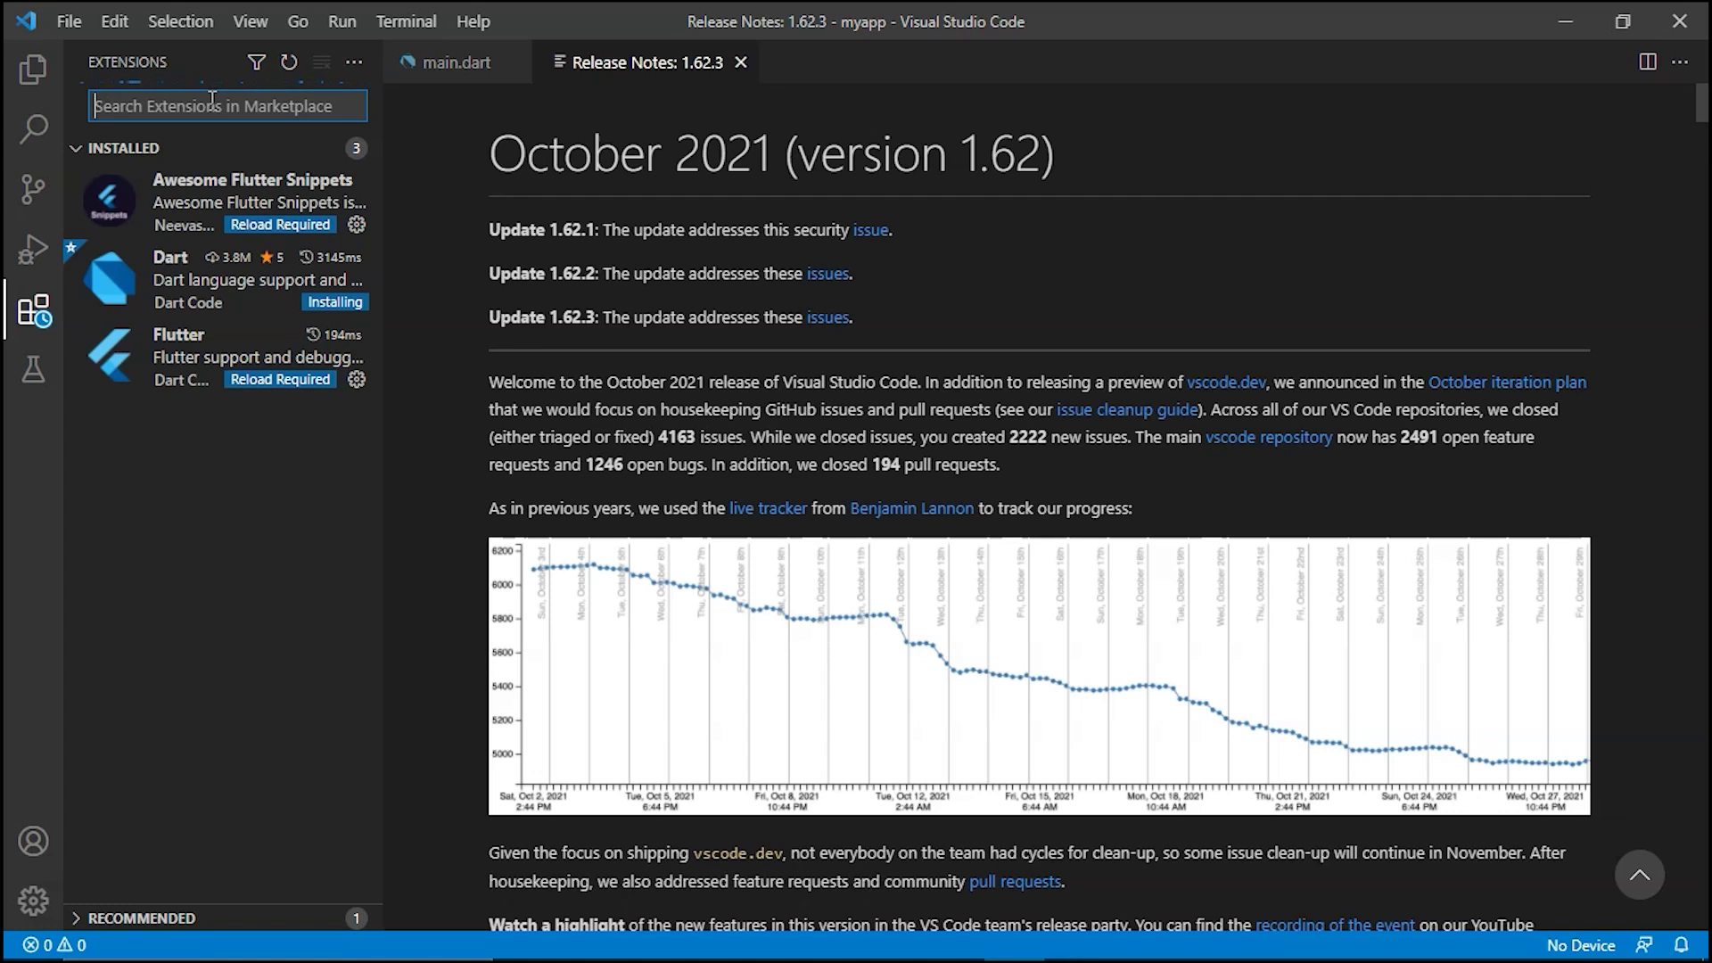
text(C#)
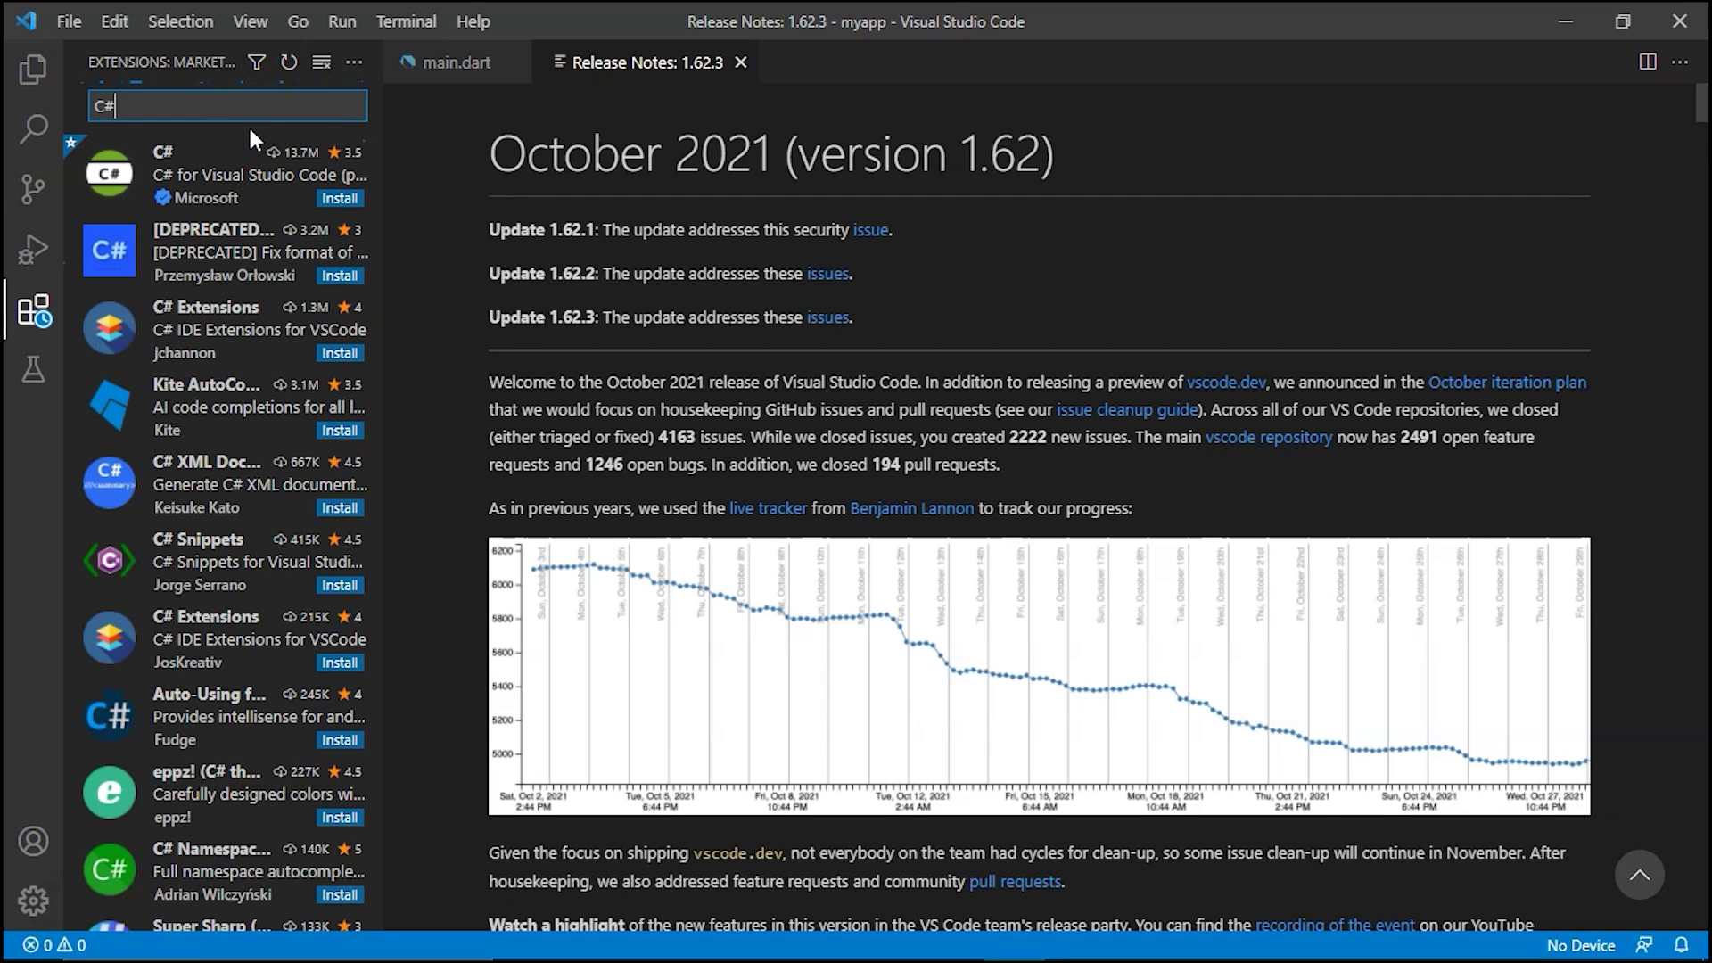
click(205, 186)
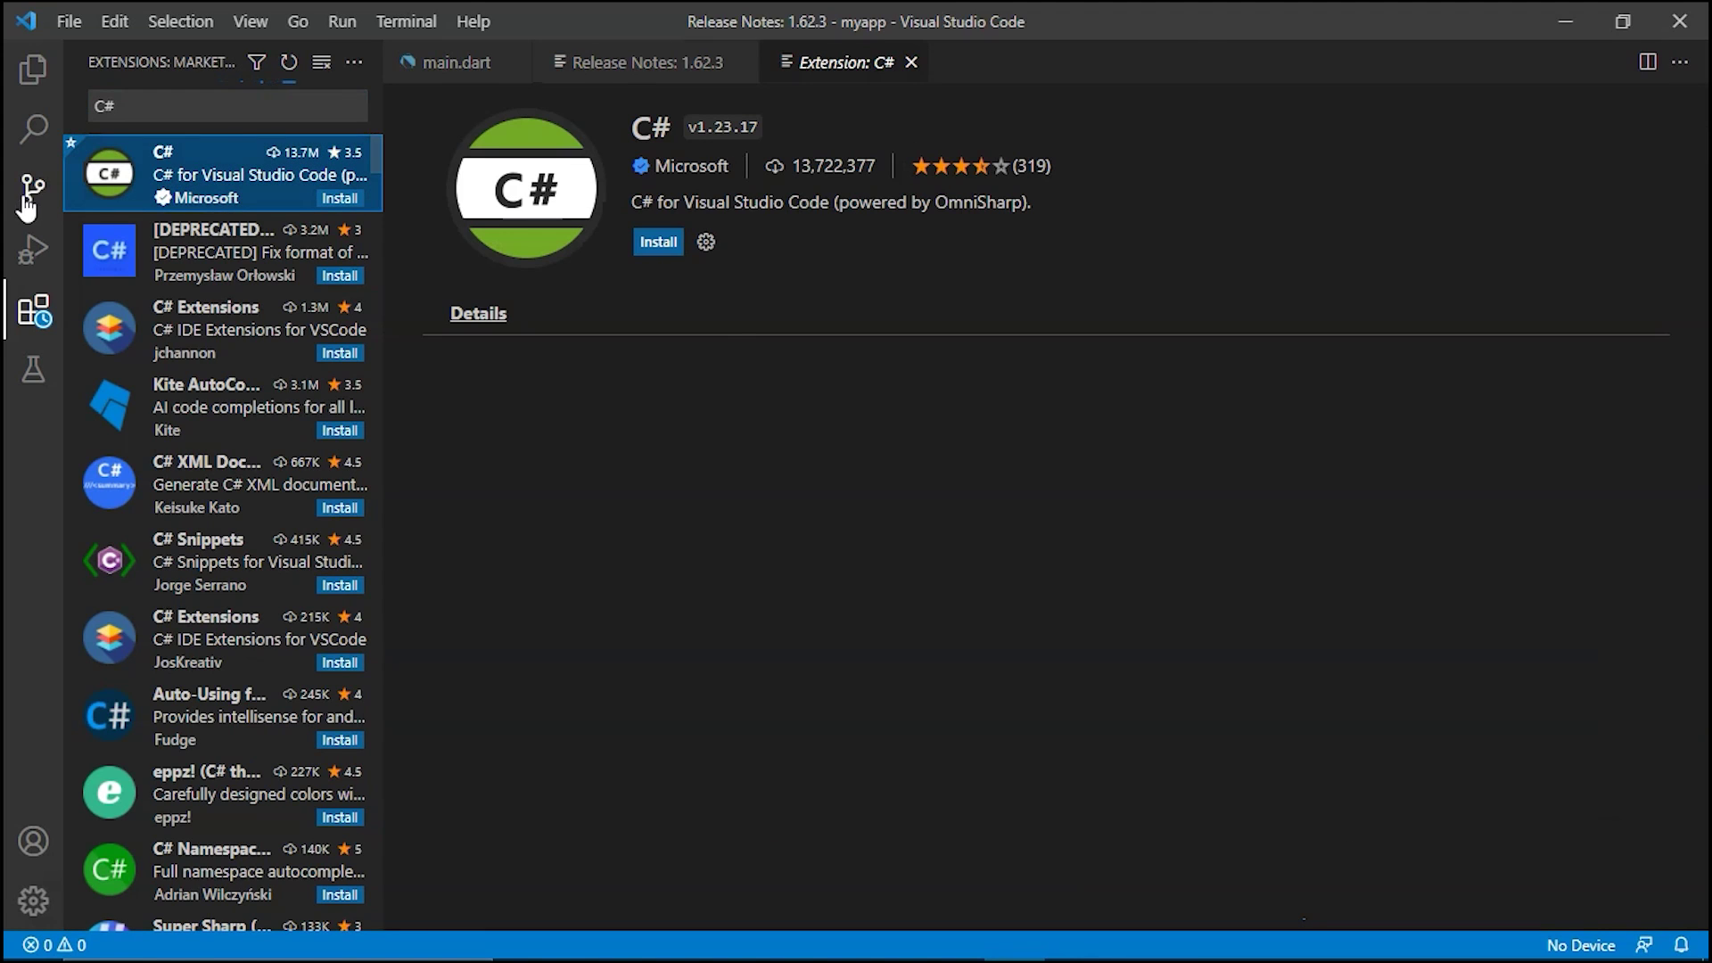
click(660, 244)
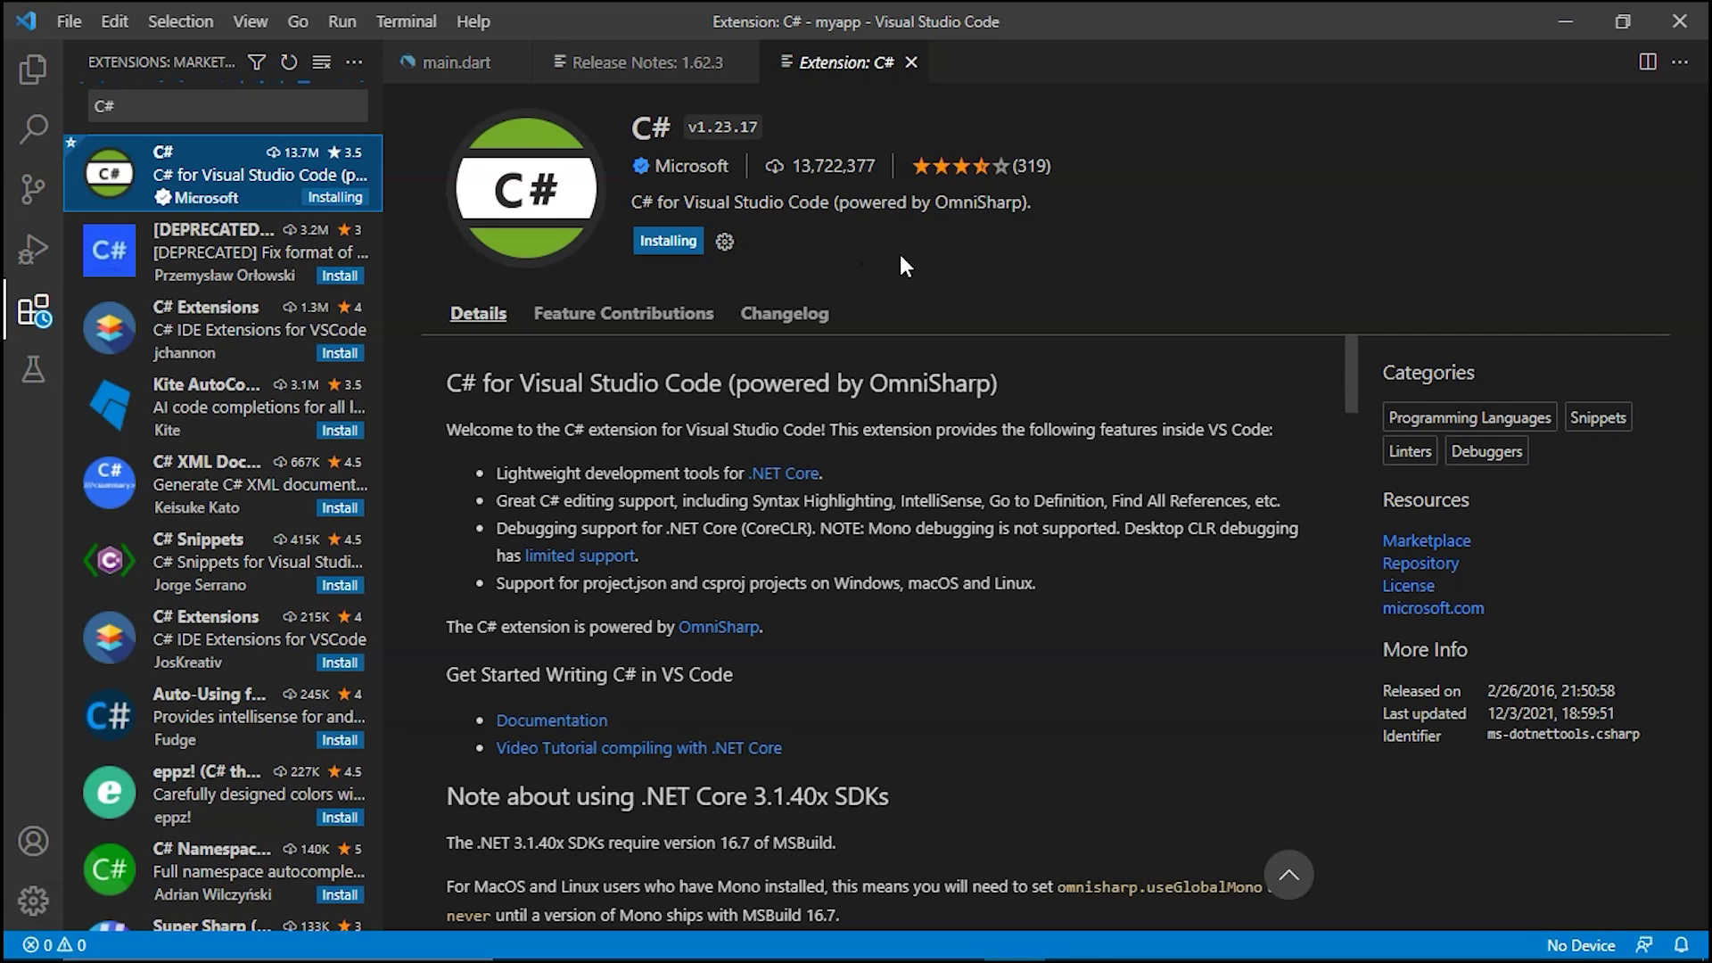
- Search the extension marketplace for Code Runner and install it
triple_click(227, 105)
text(coder)
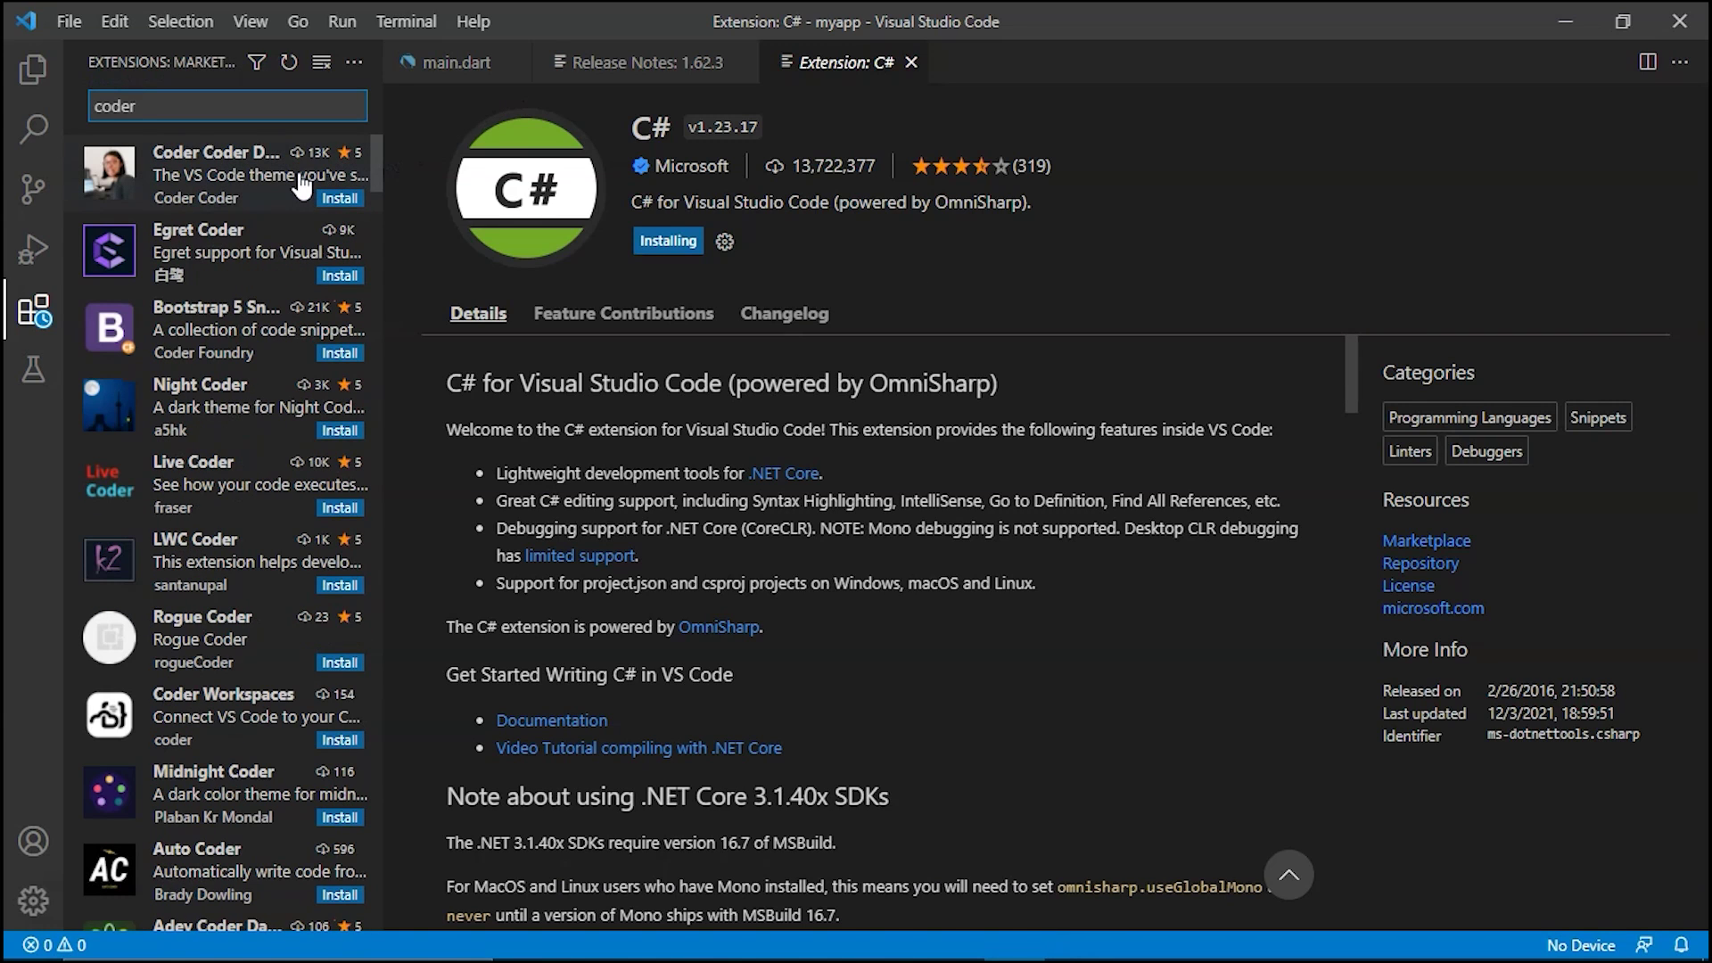
key(BackSpace)
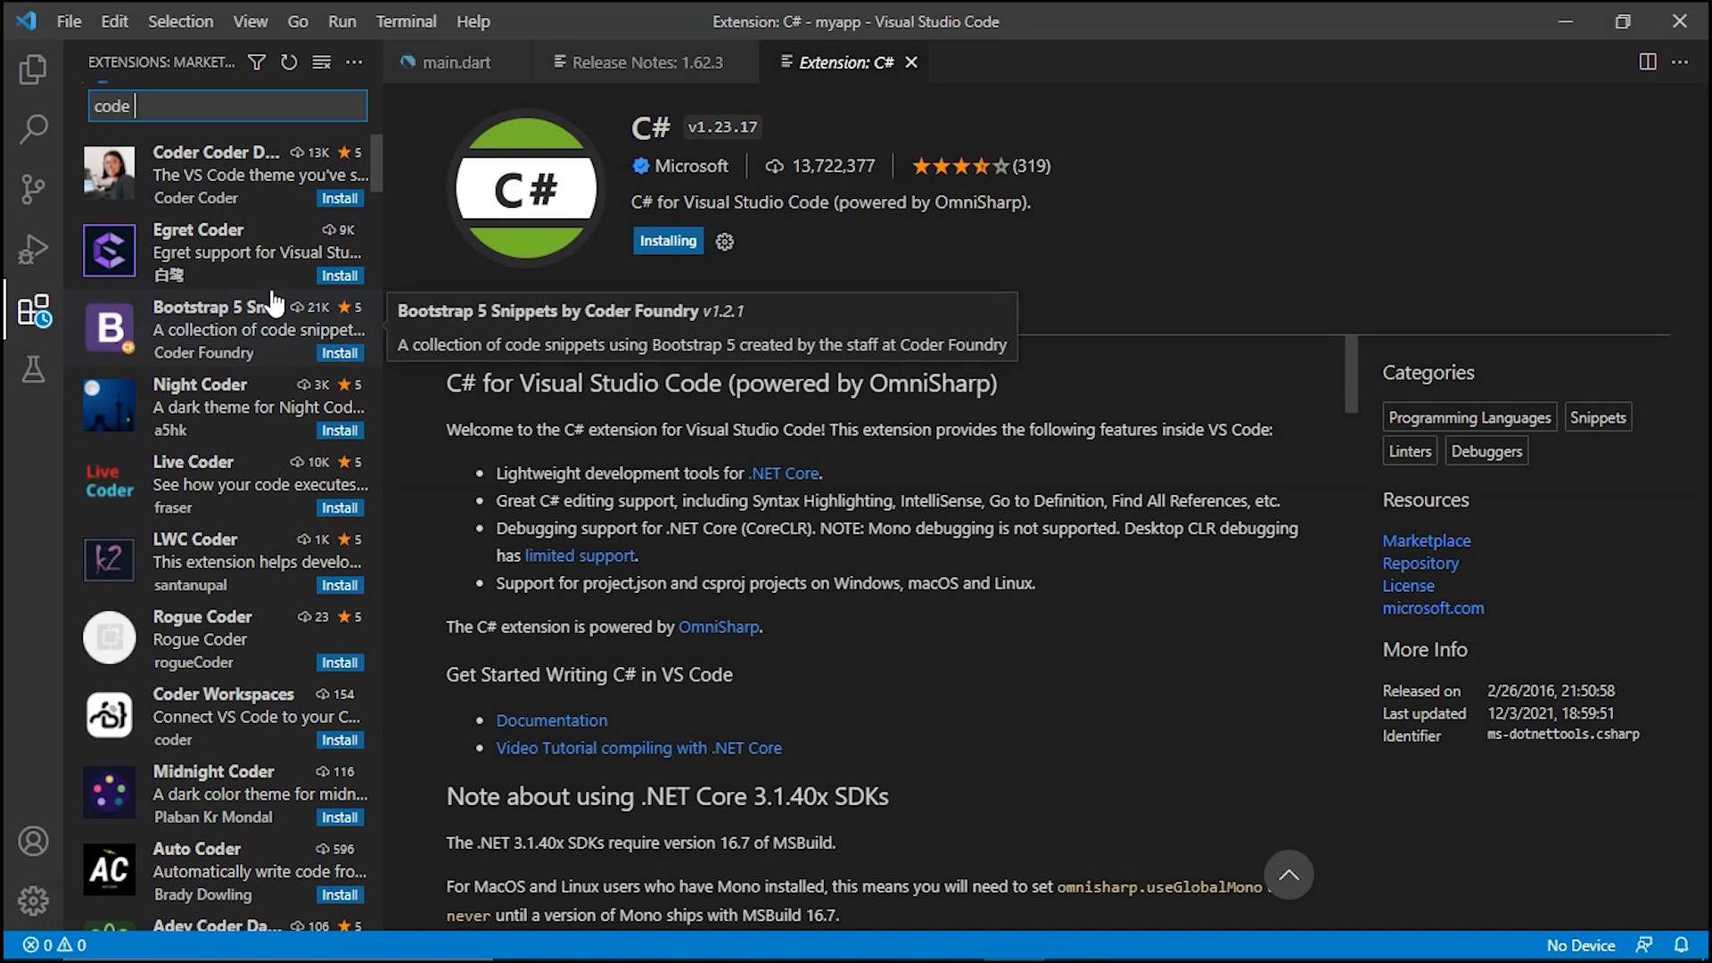
click(340, 198)
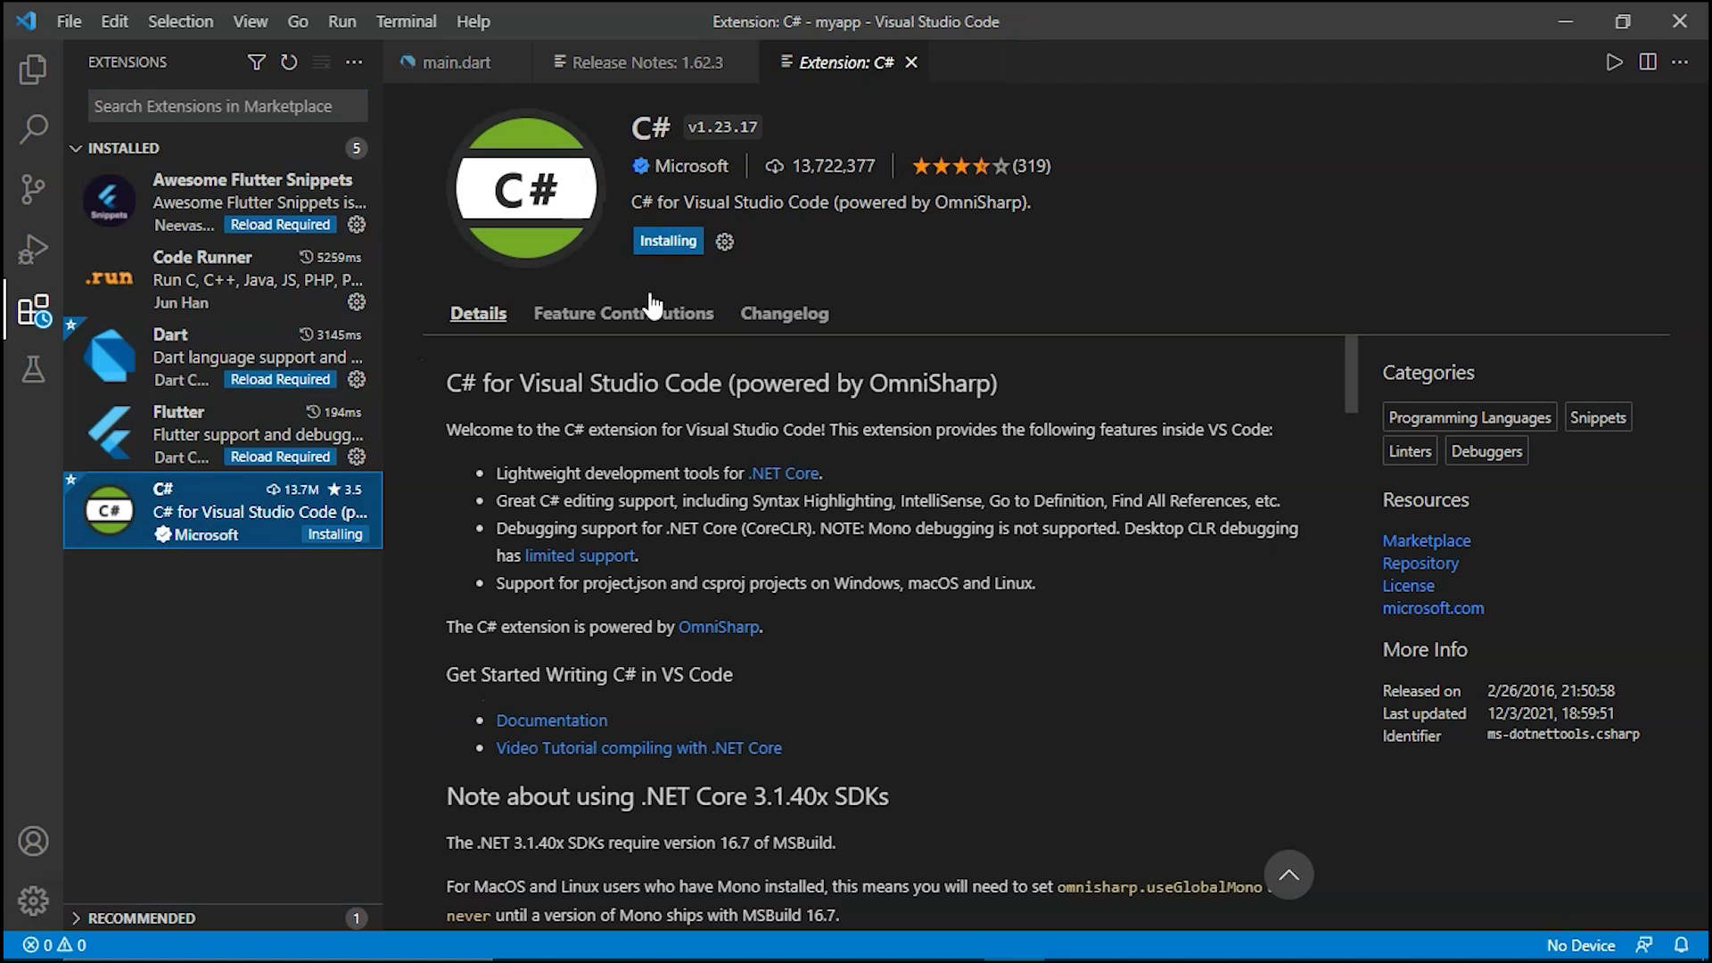
- Apply the Visual Studio 2019 Dark color theme offered by the C# extension and close the editor
scroll(1022, 537, down, 3)
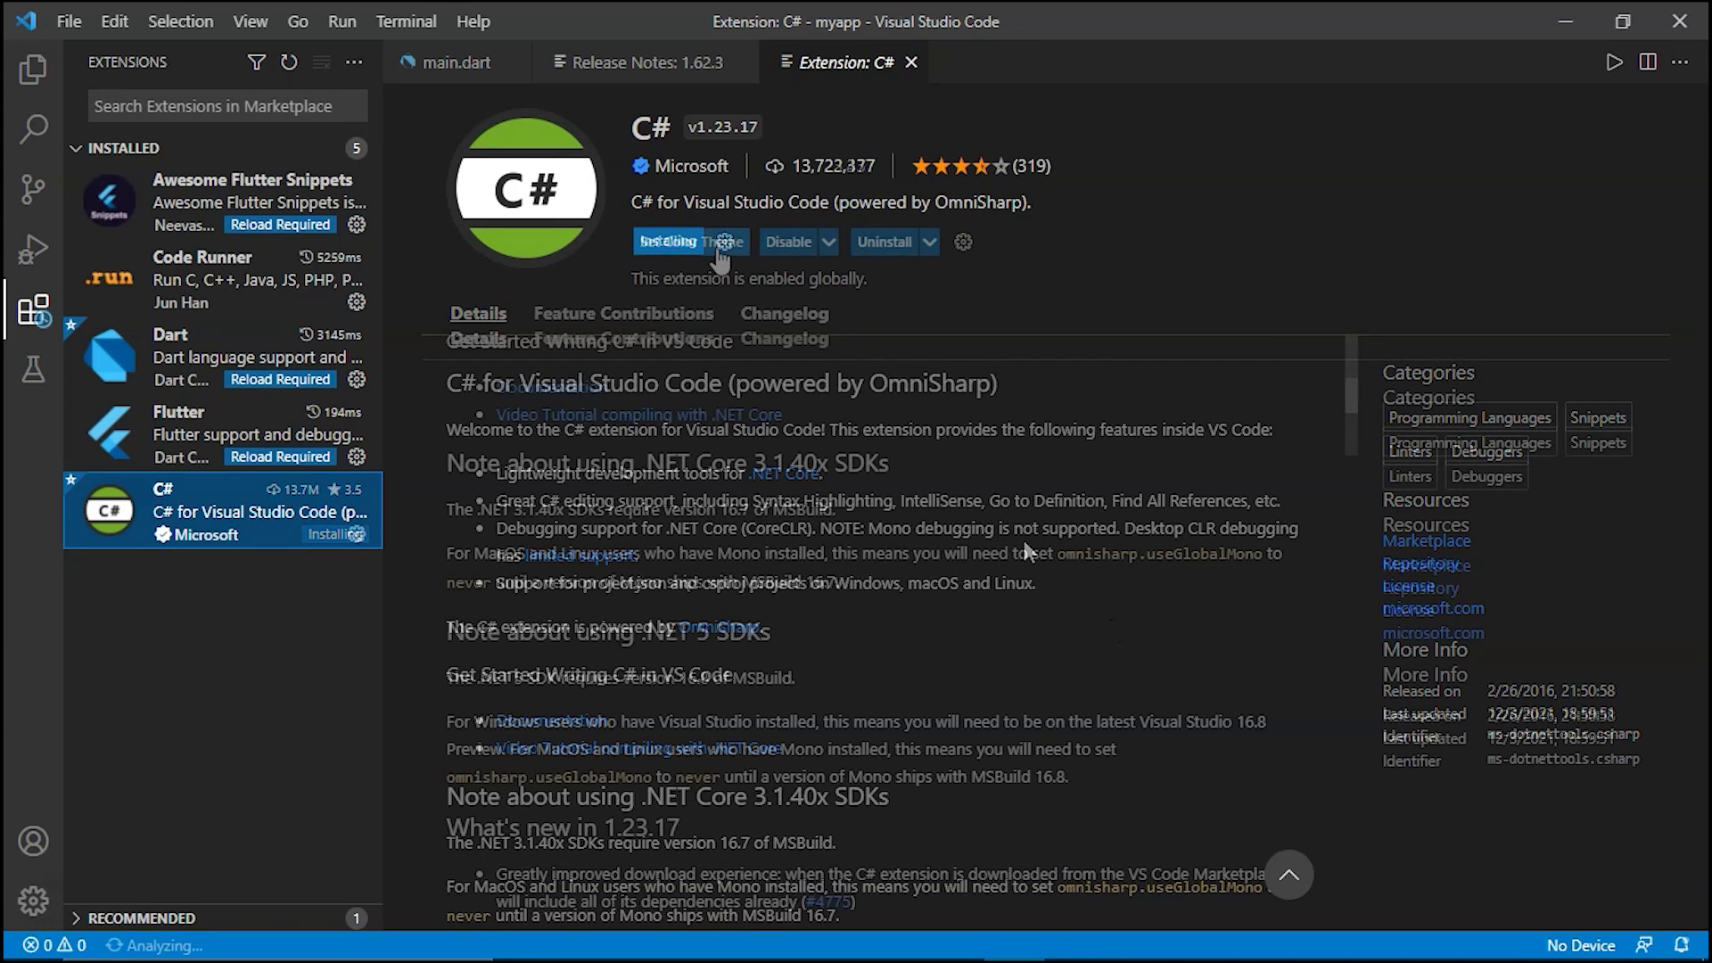
click(717, 251)
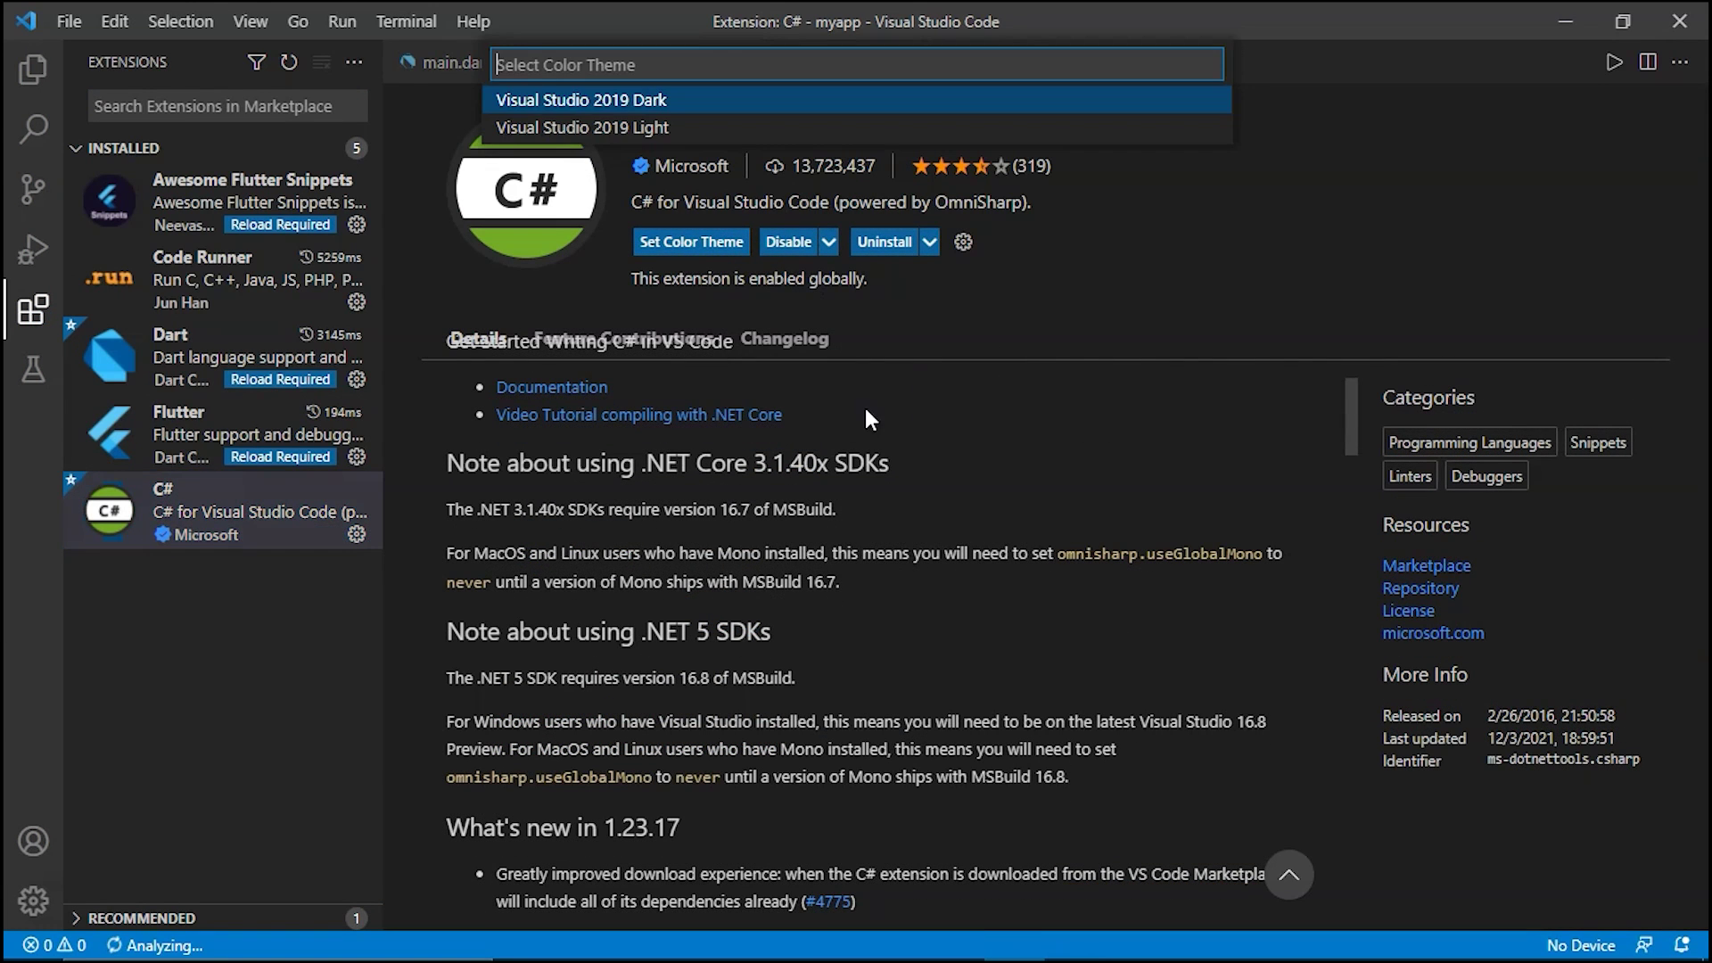
click(650, 101)
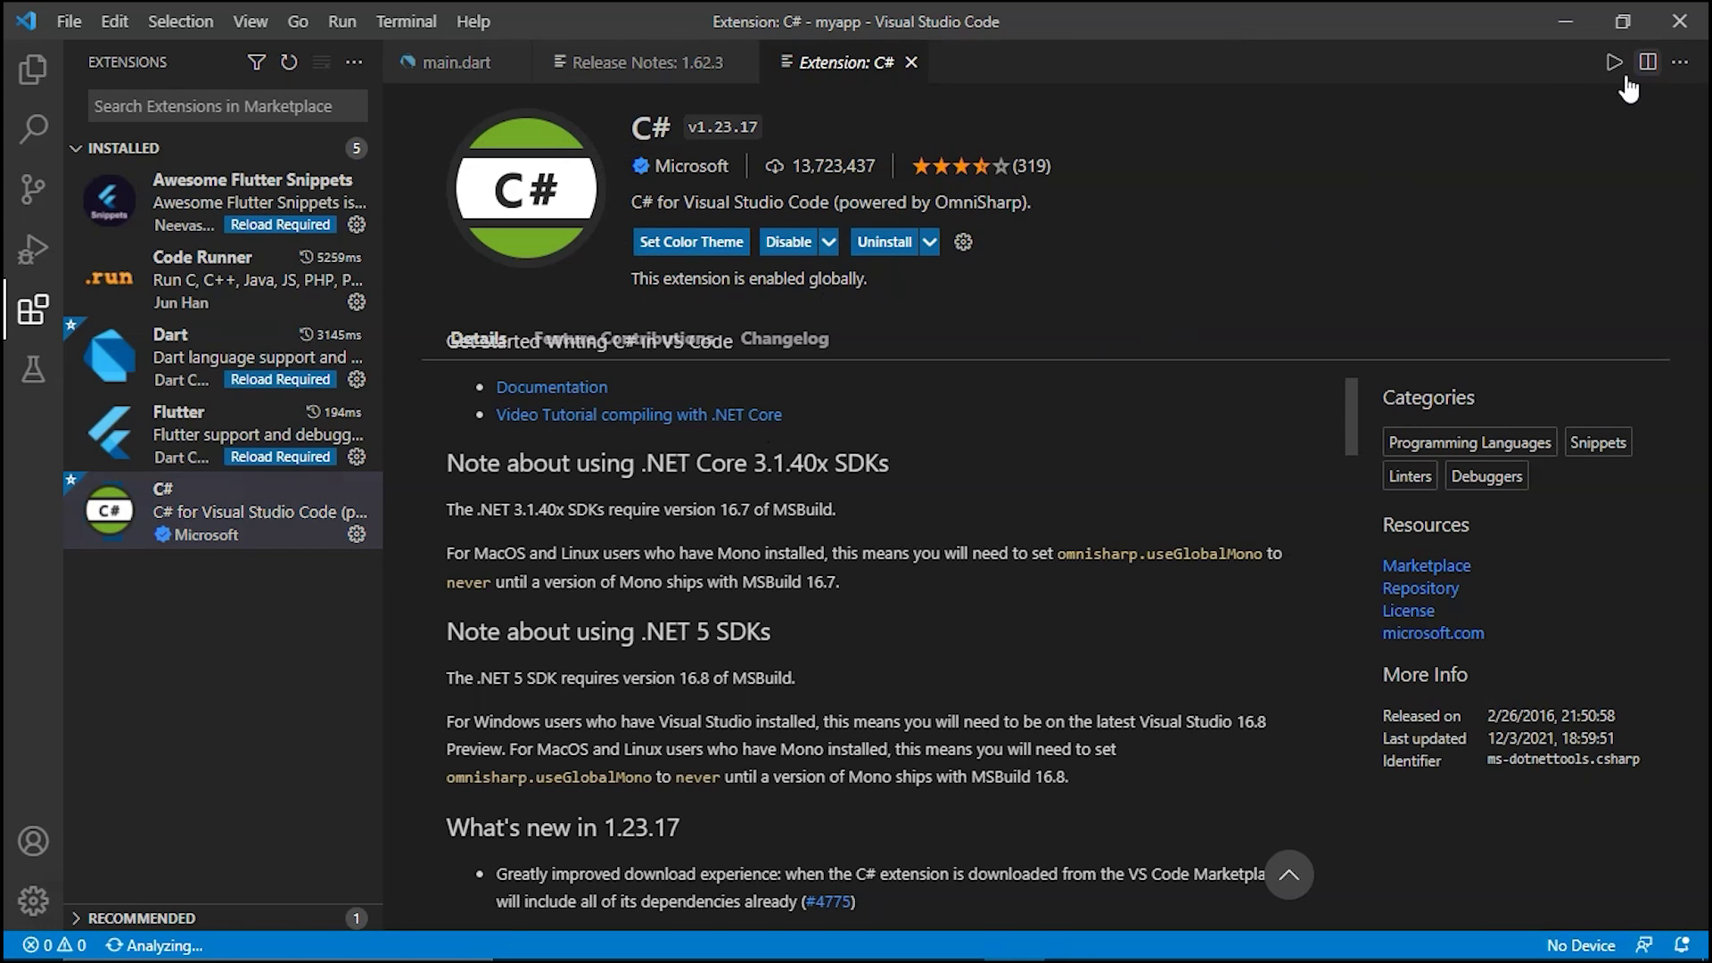
click(1680, 19)
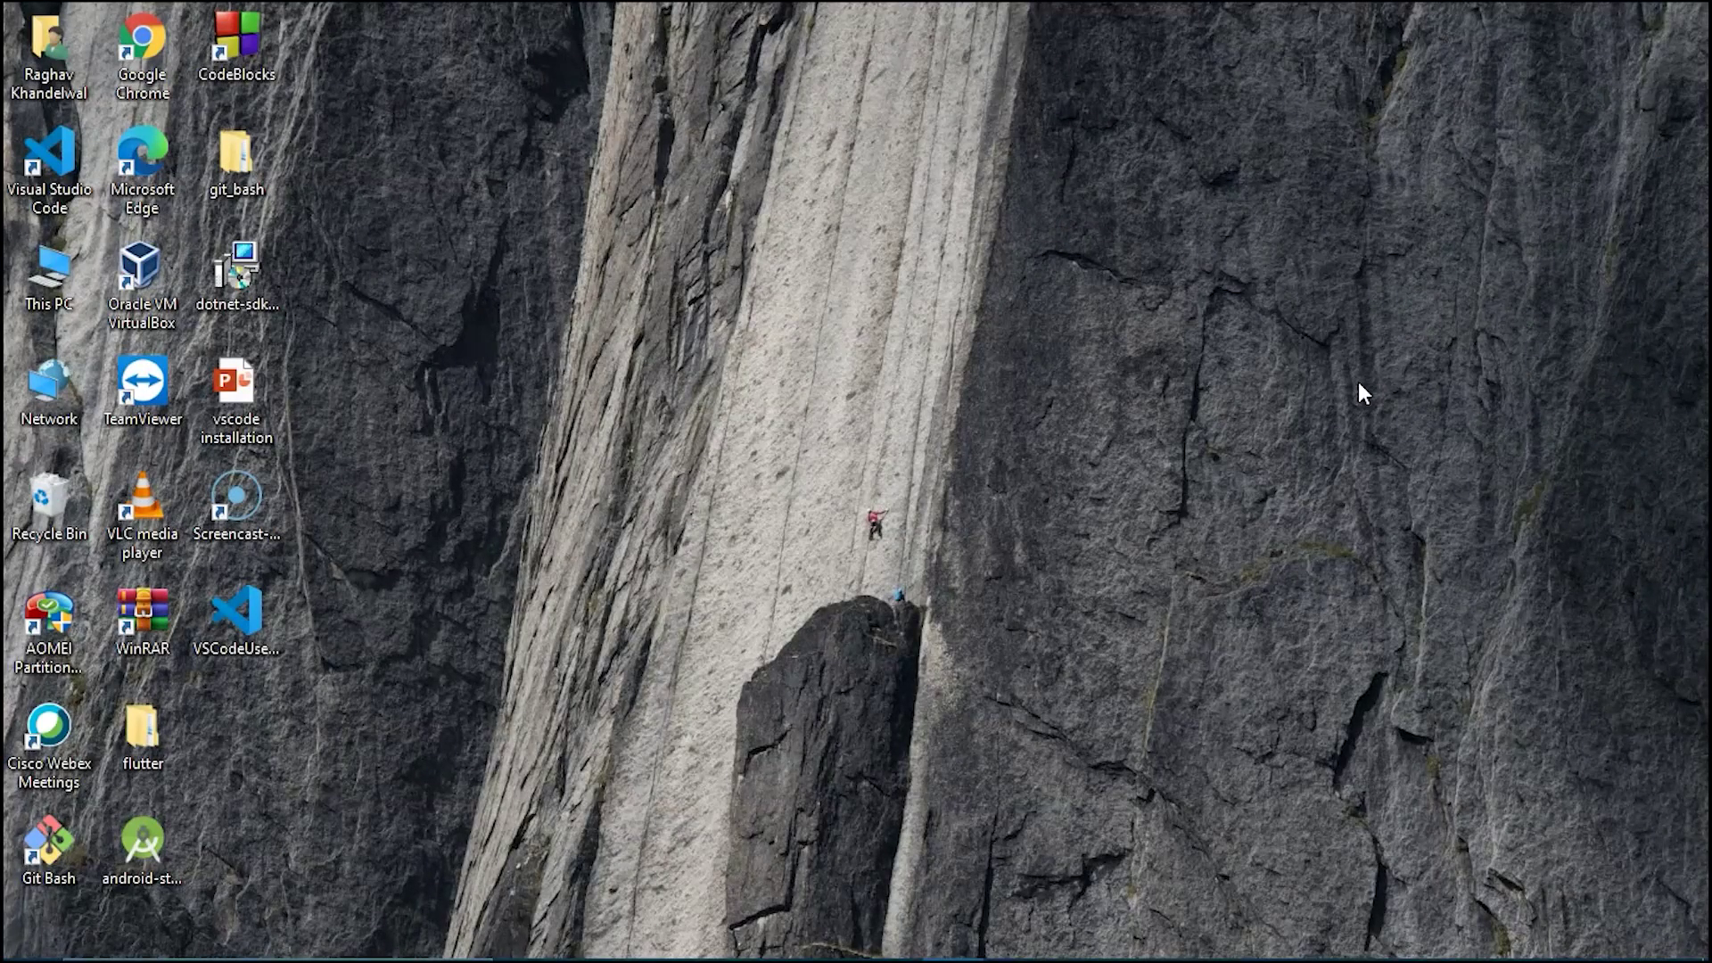
- Create a new folder named "hello world" on the desktop and open it
right_click(502, 157)
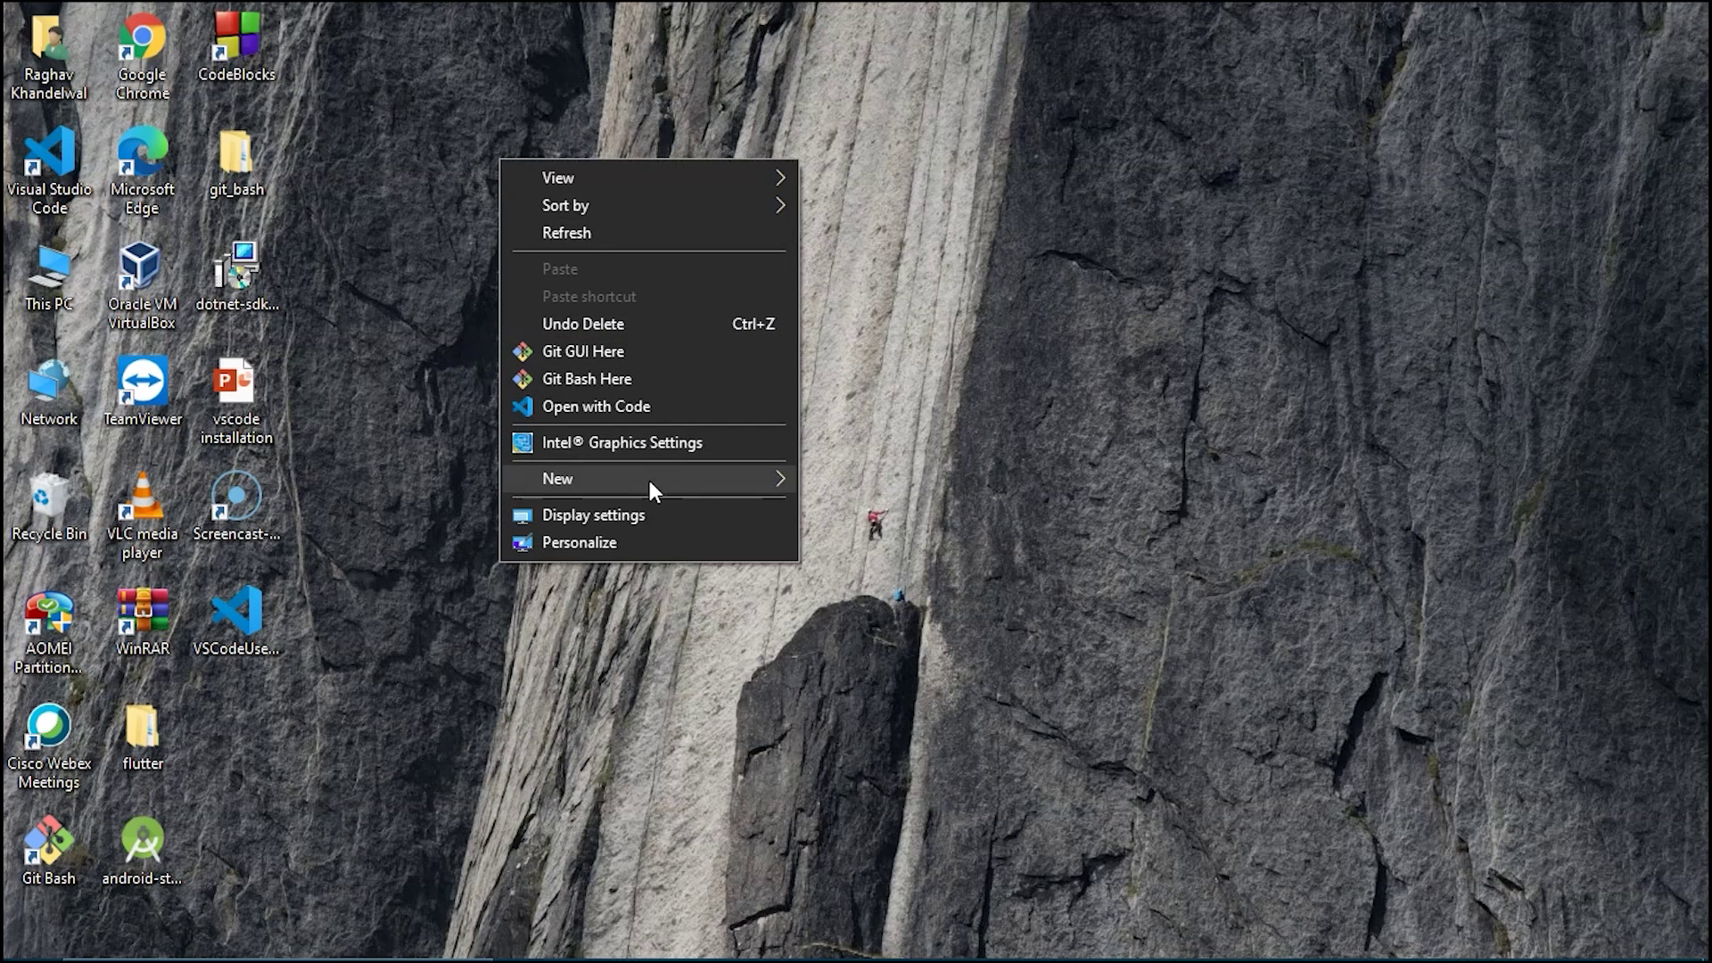
mouse_move(760, 474)
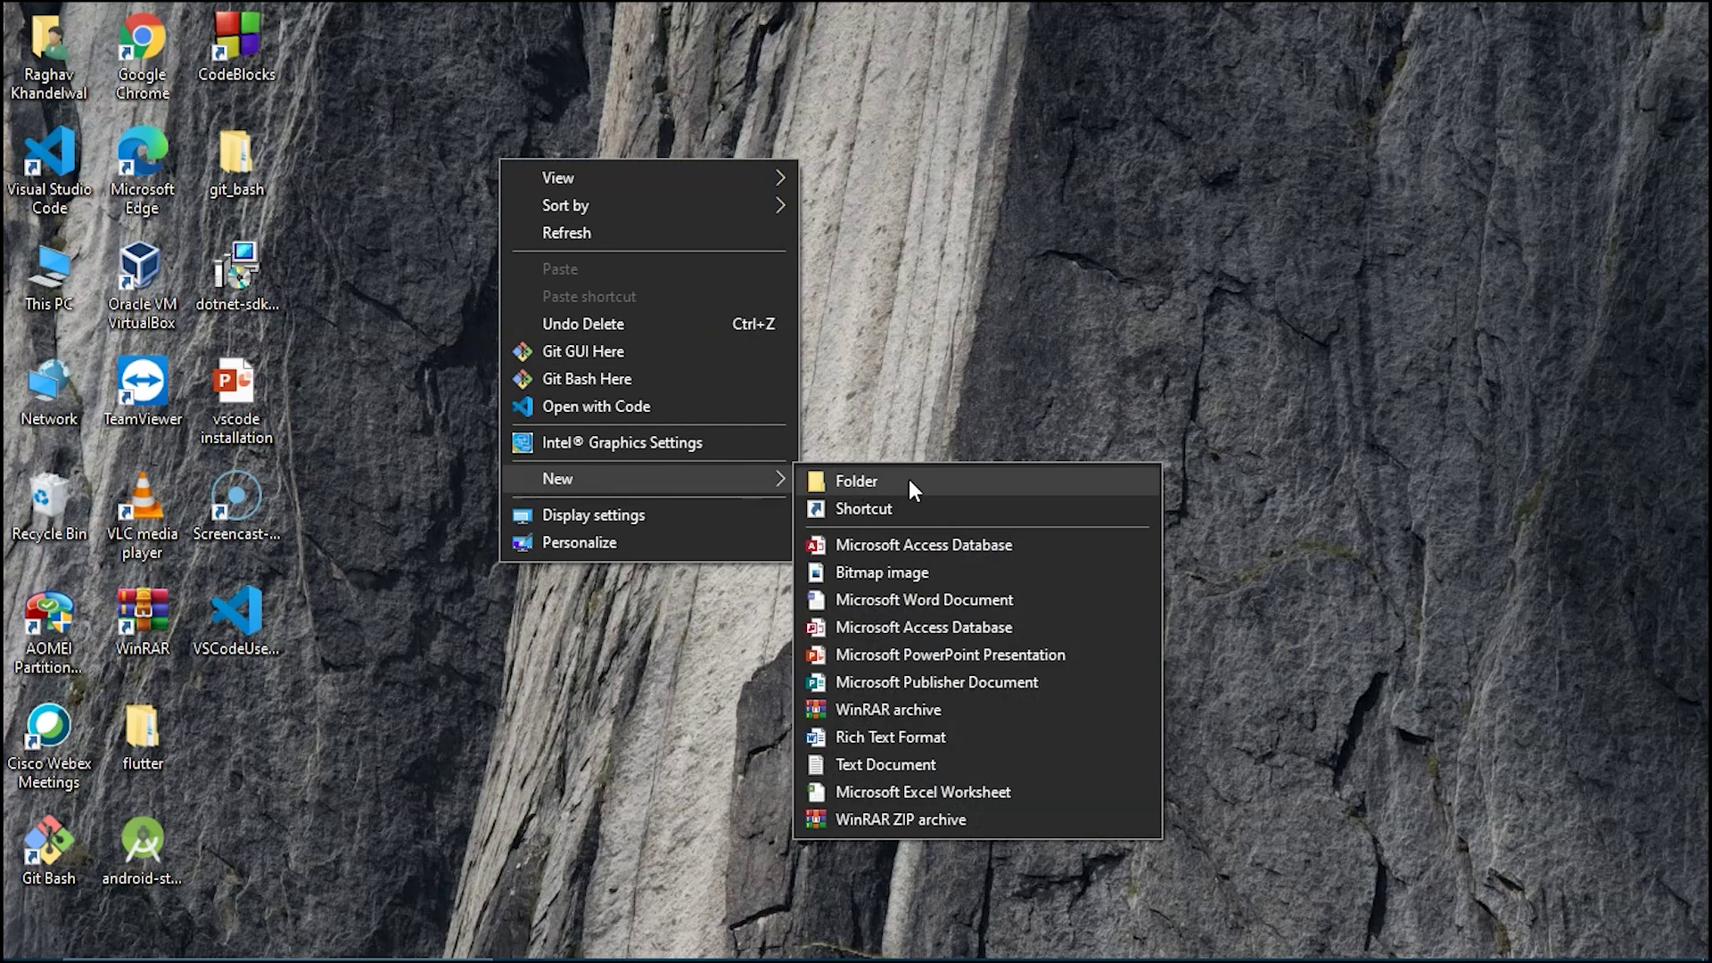
click(908, 480)
text(hello world)
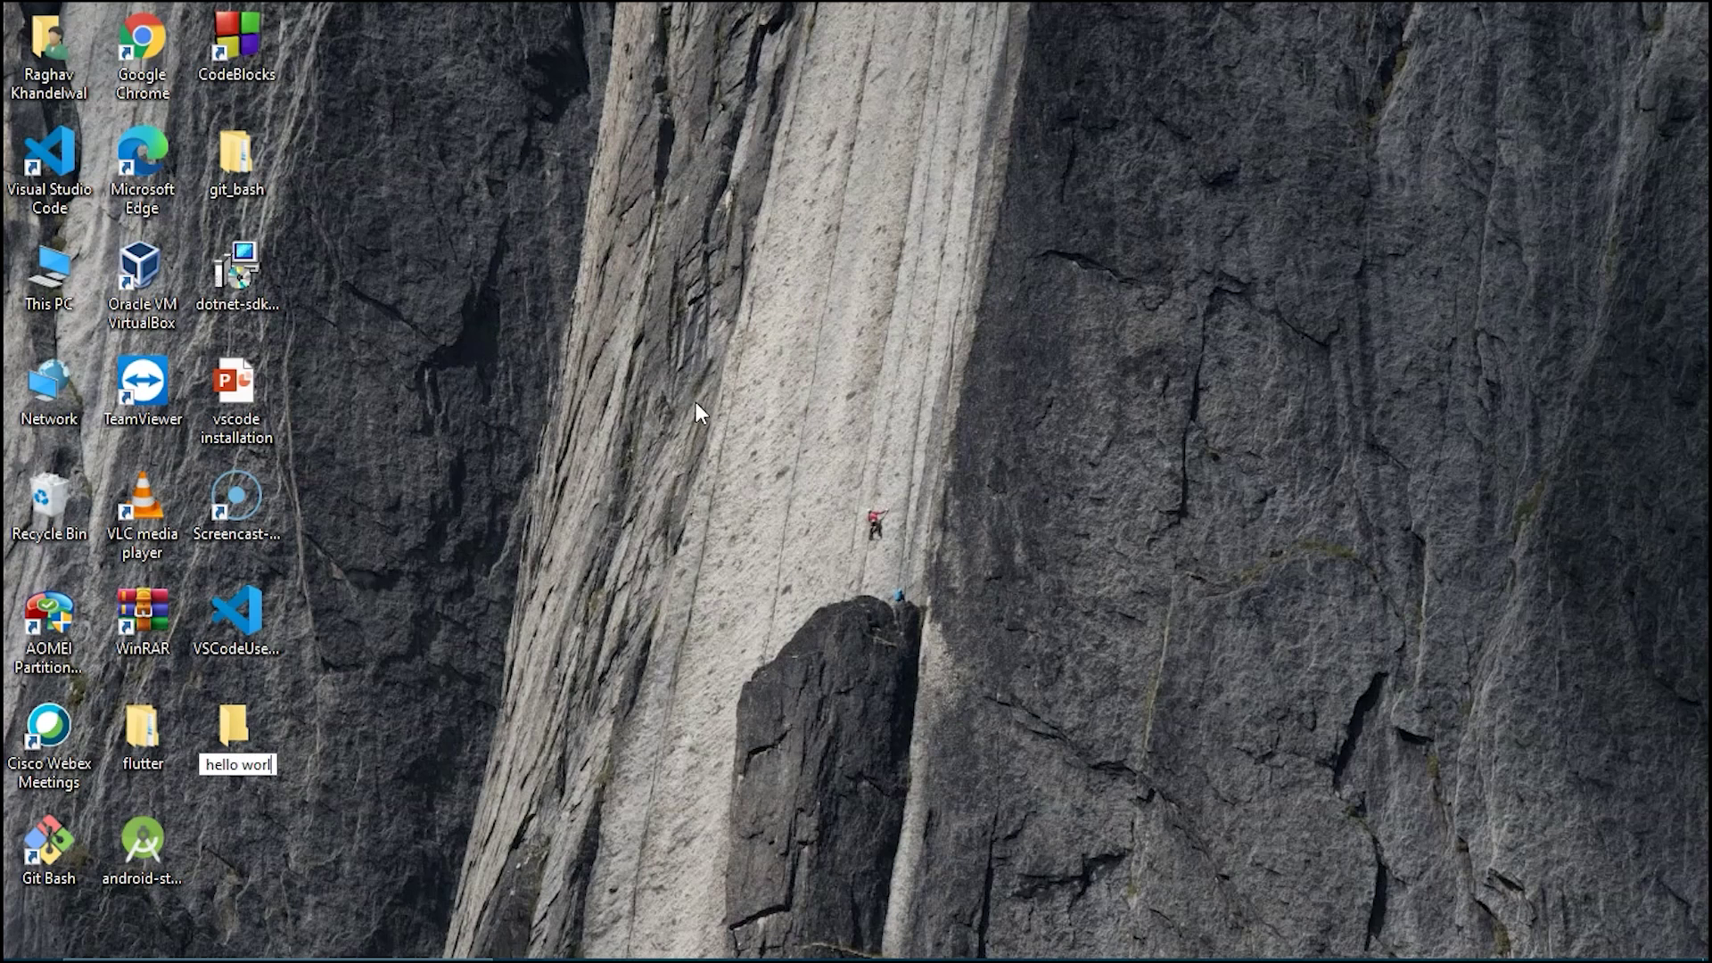
key(Return)
key(Return)
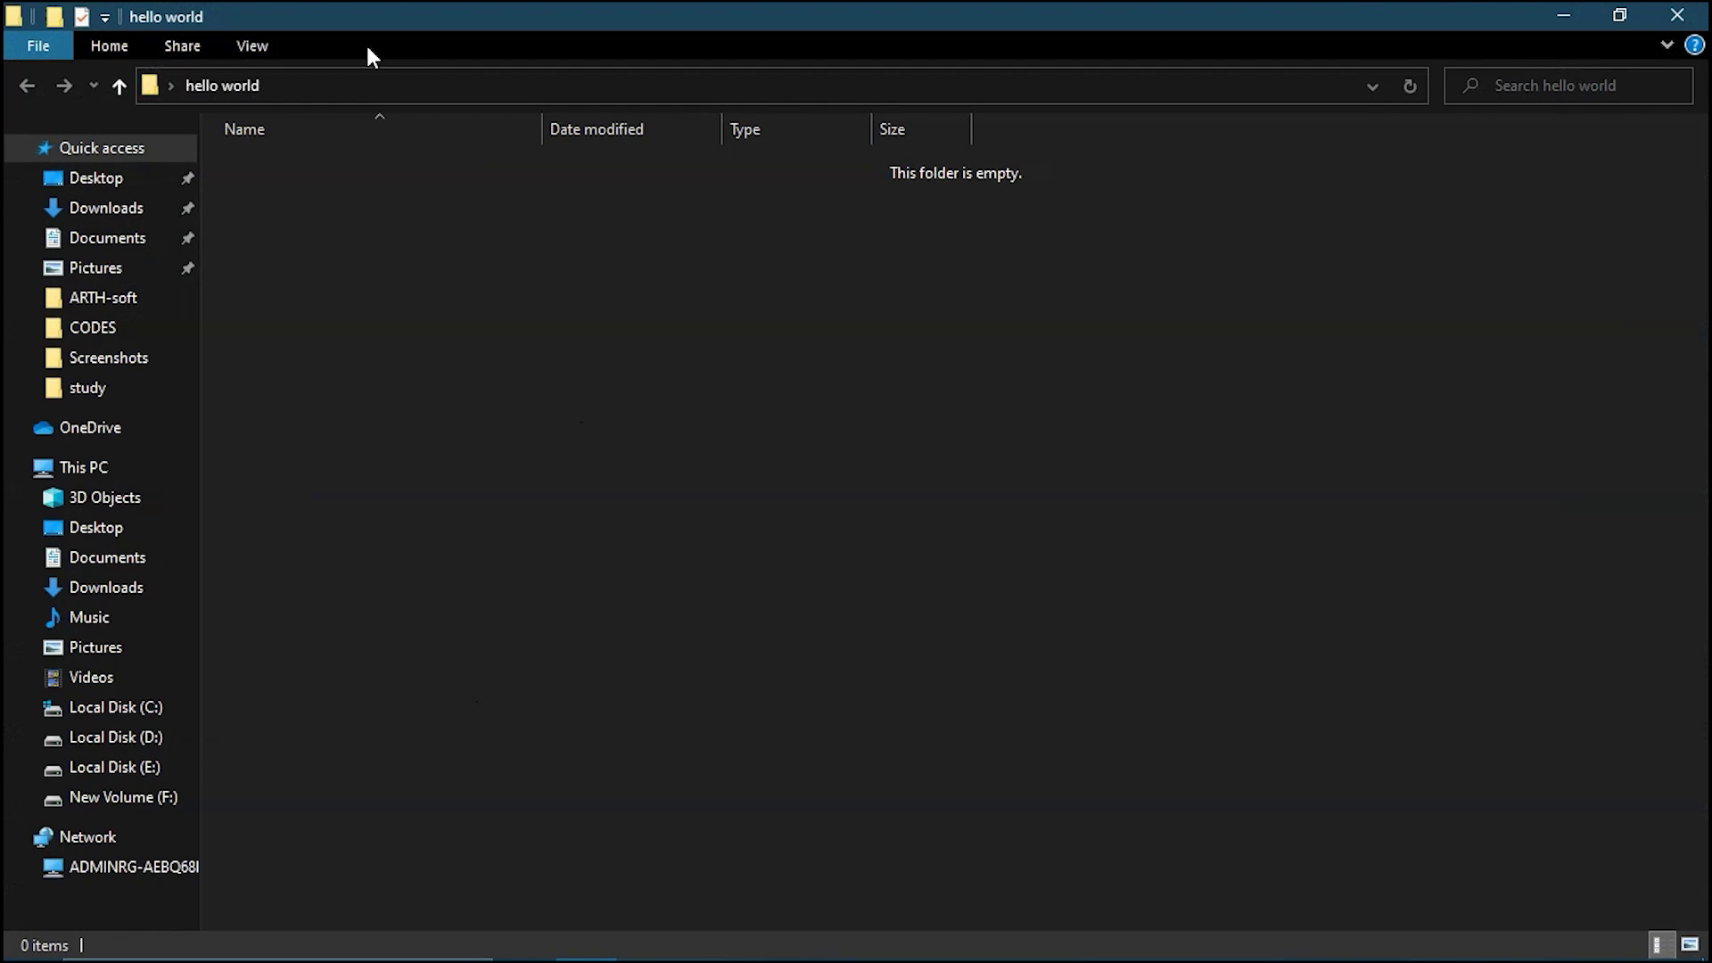
- Open a command prompt in the hello world folder and check the .NET version with dotnet --version
click(363, 85)
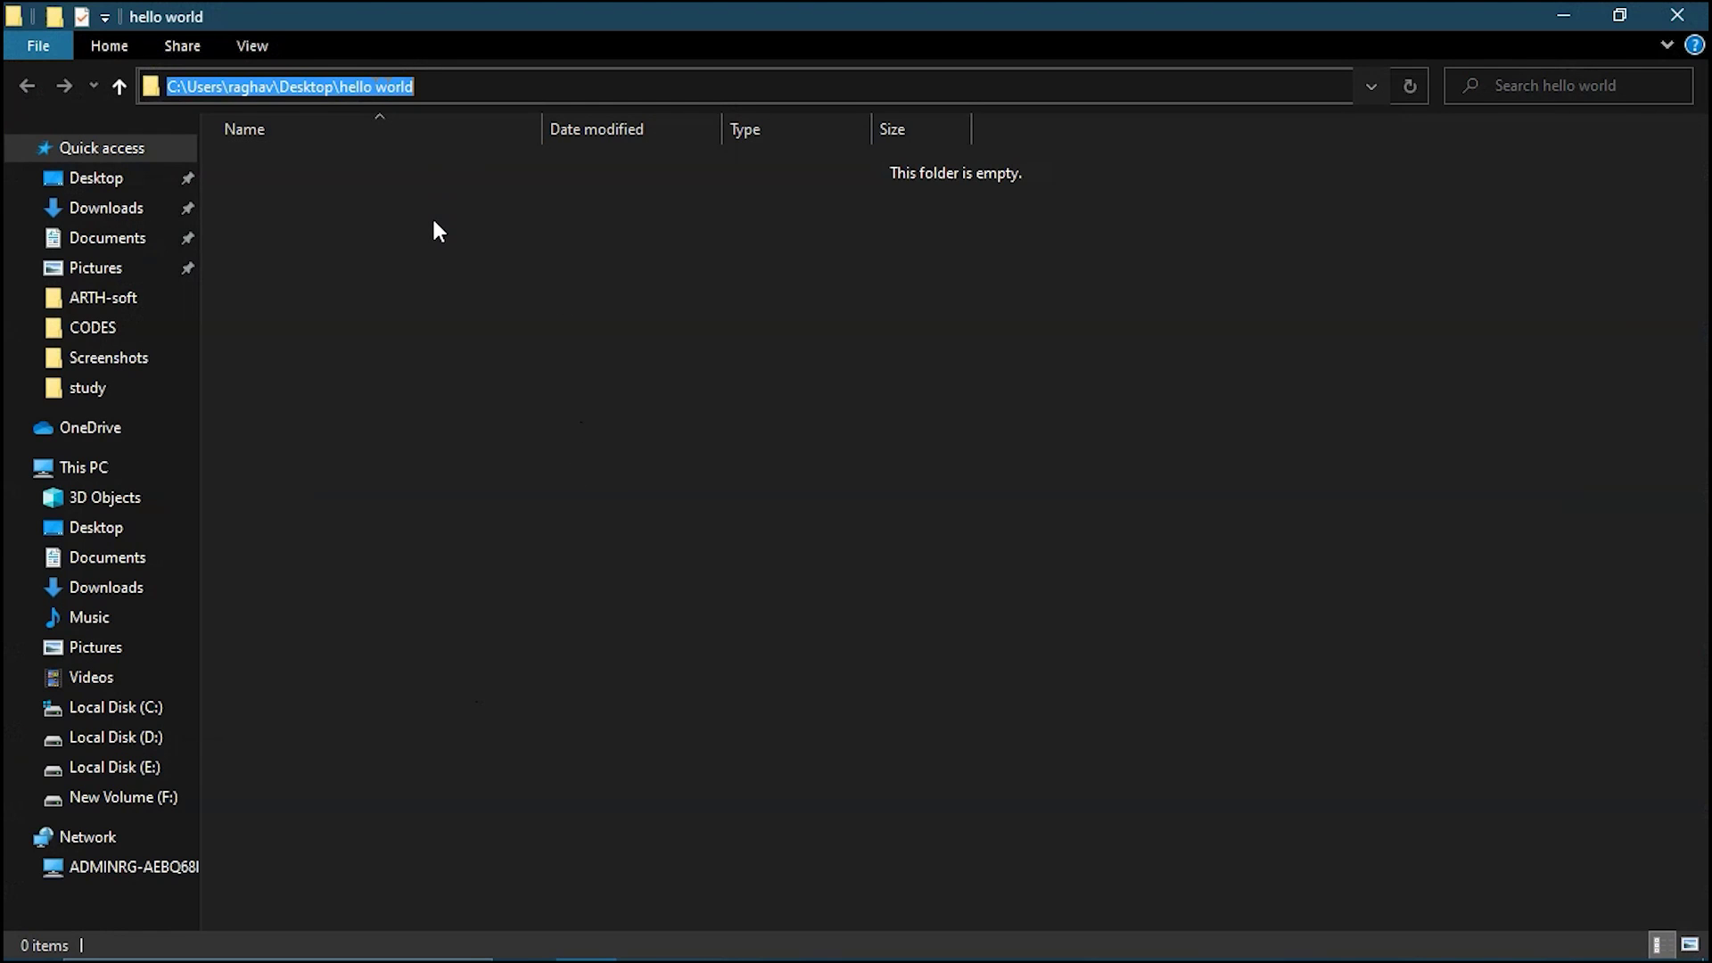
text(cmd)
key(ctrl+a)
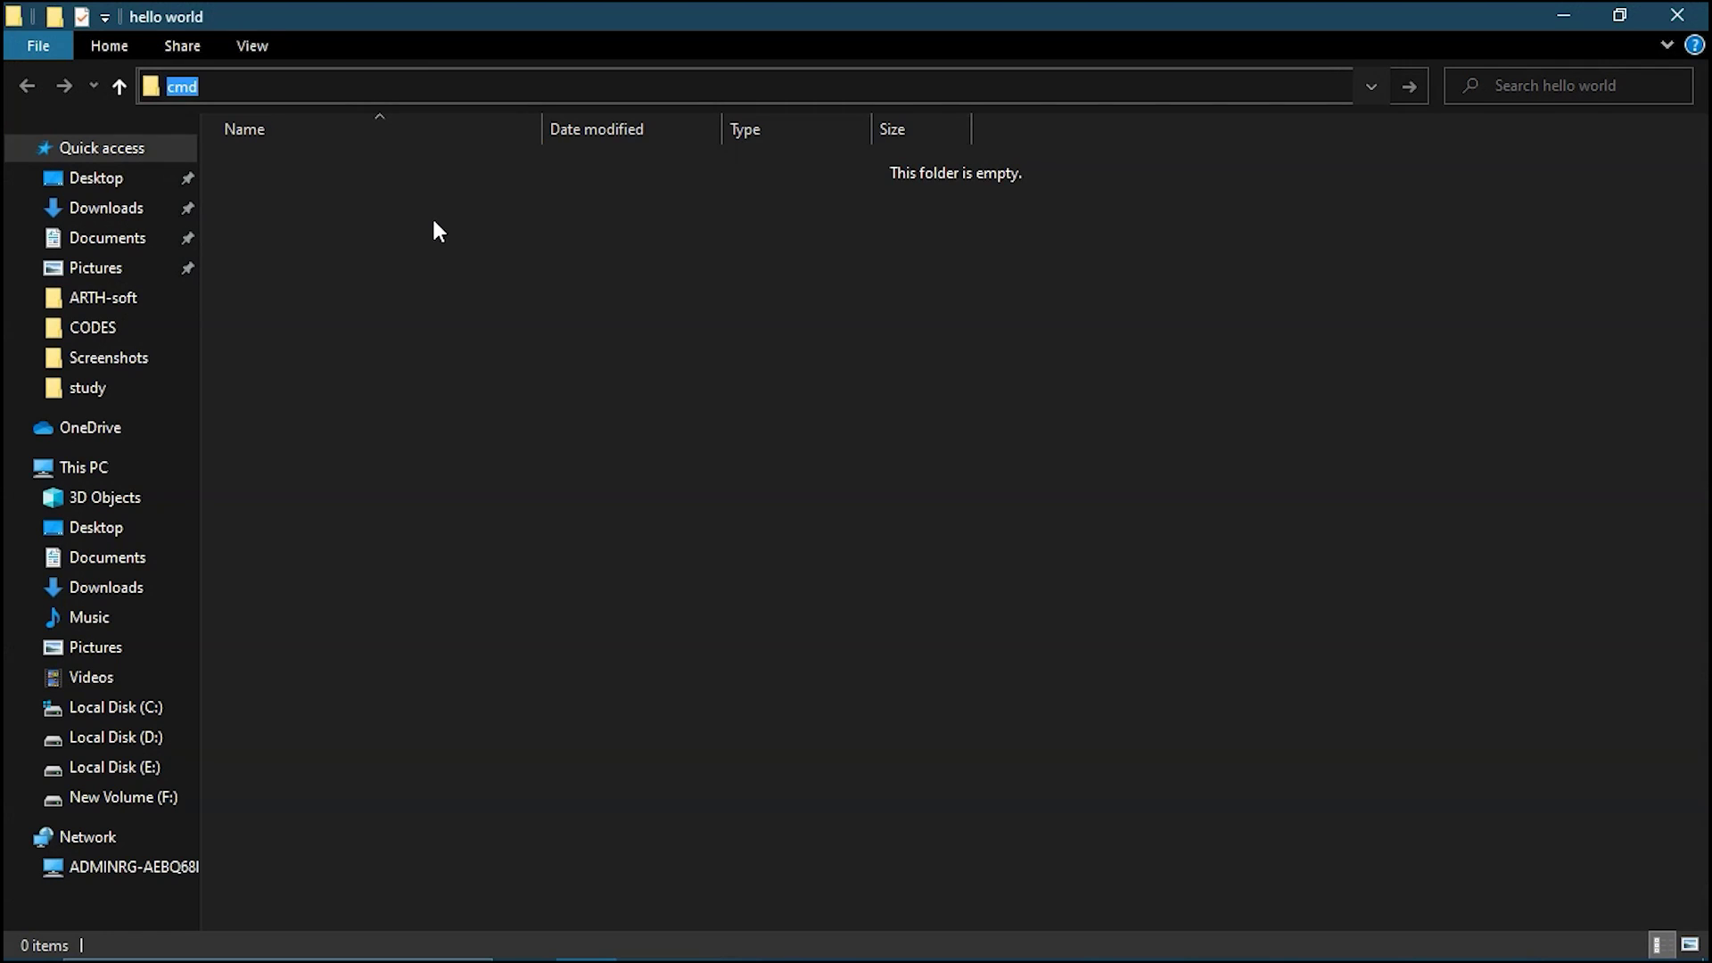
key(Return)
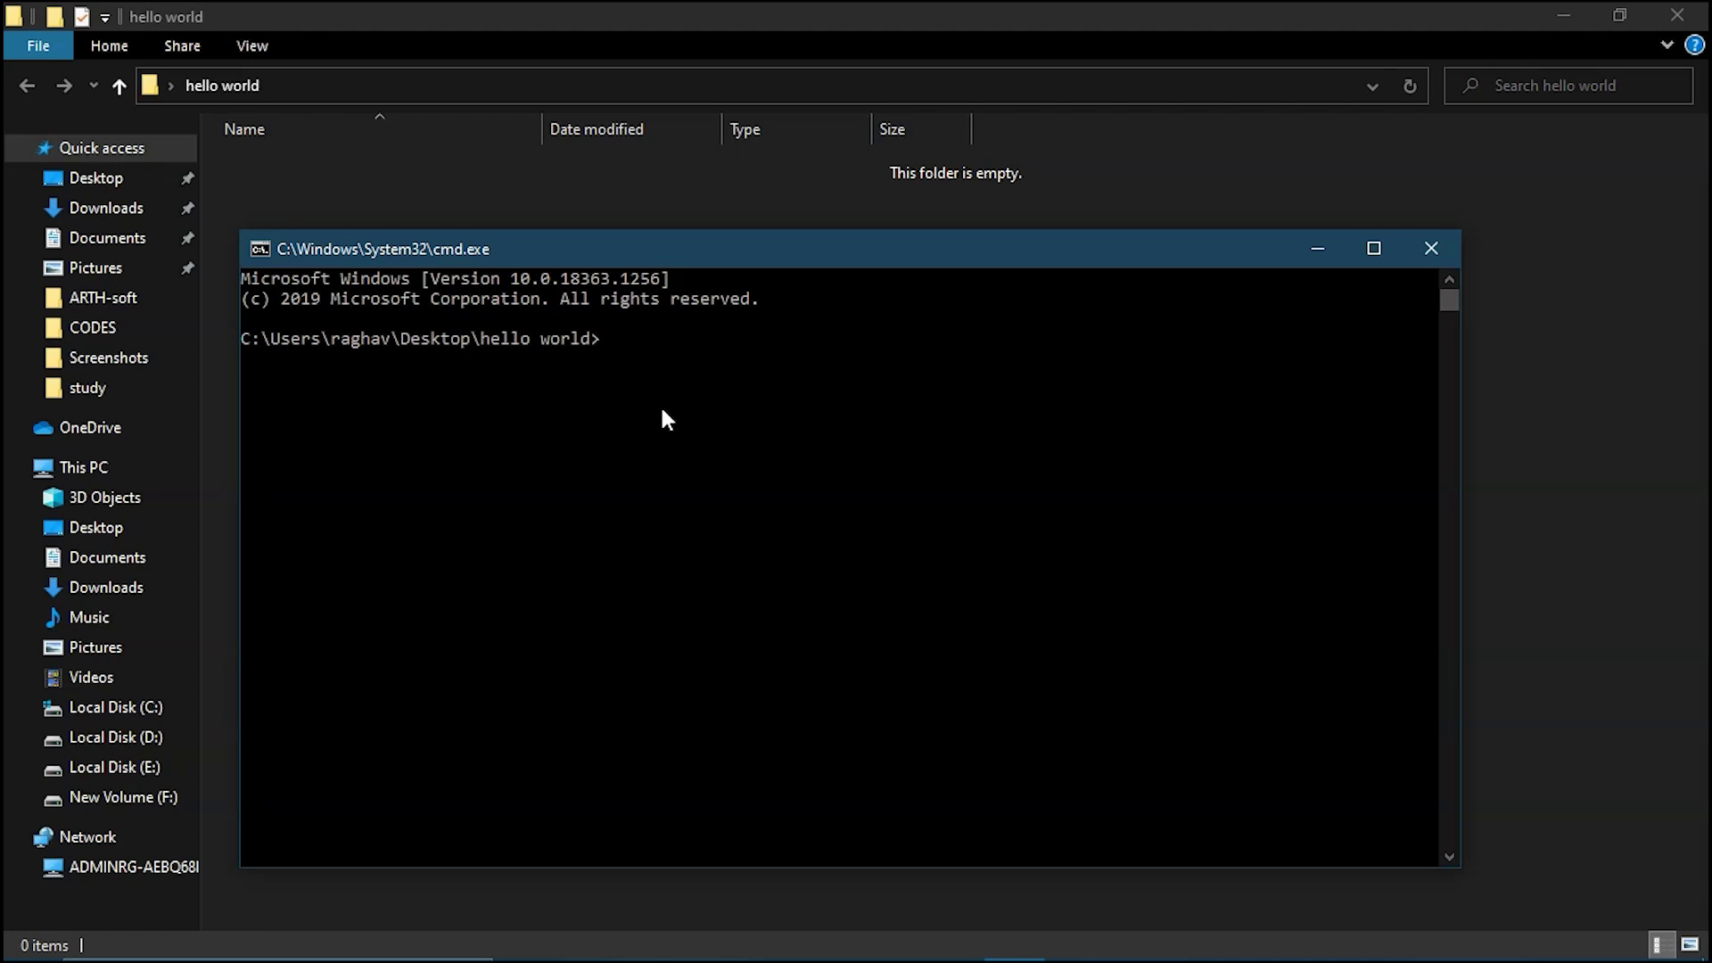
text(dotnet --version)
key(Return)
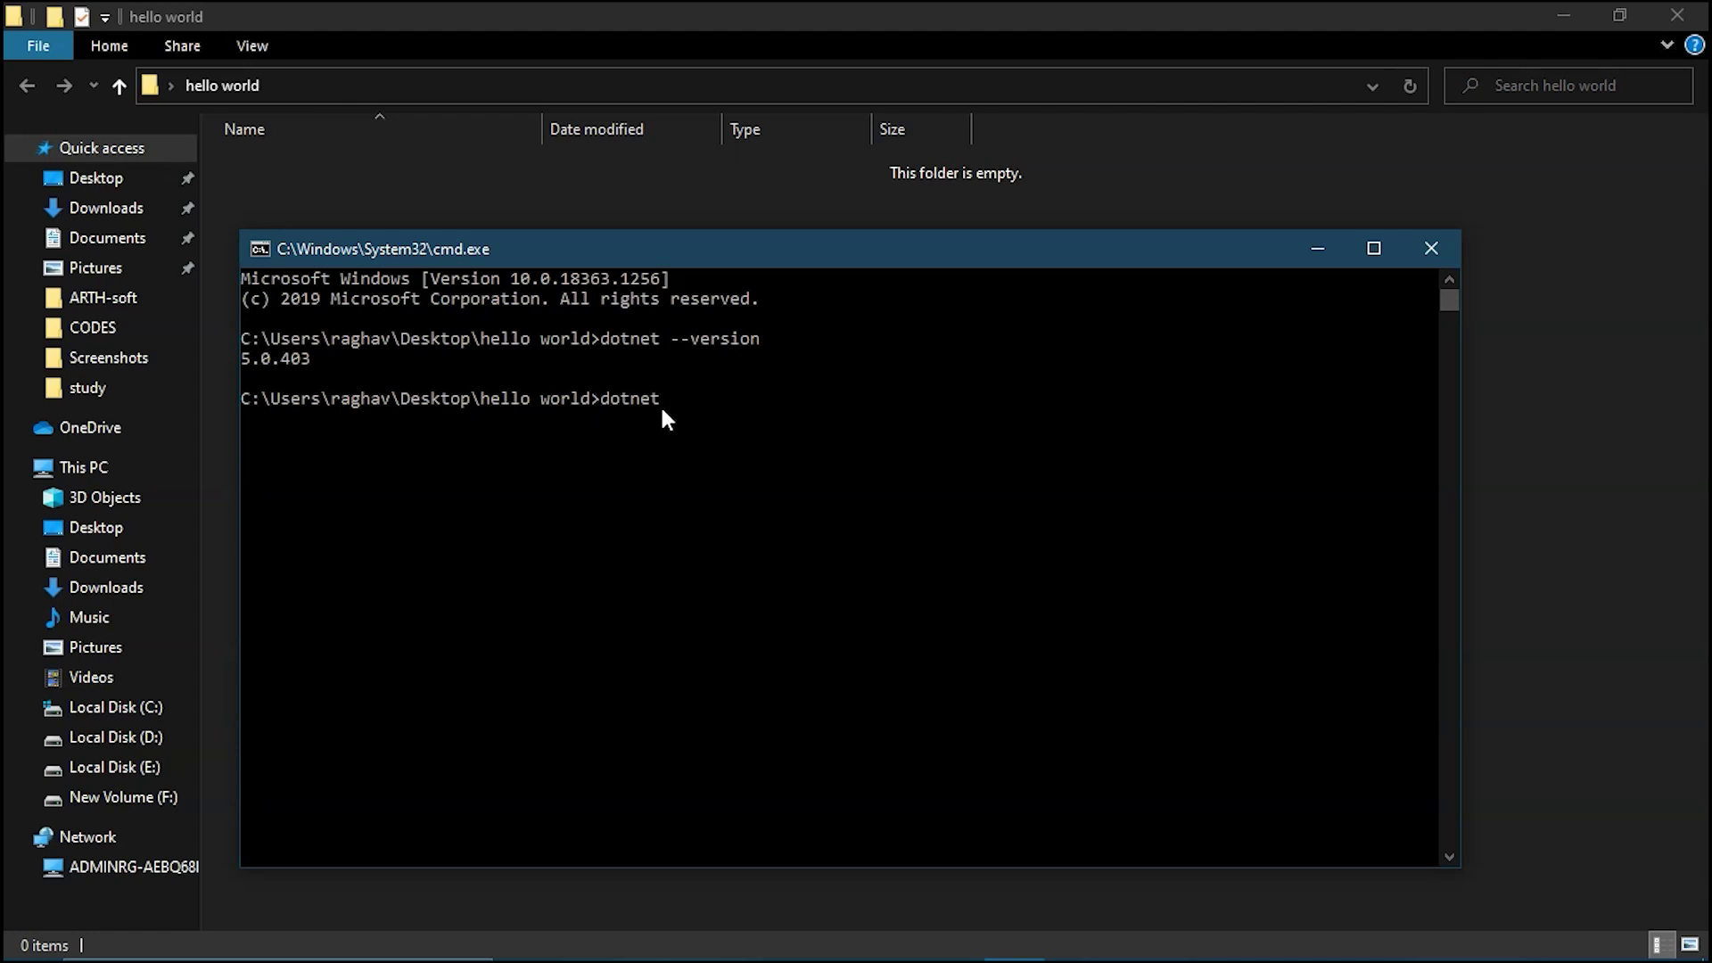
- Create a console project in the hello world folder with dotnet new console and uncover the generated files in the folder window
text(new console)
key(Return)
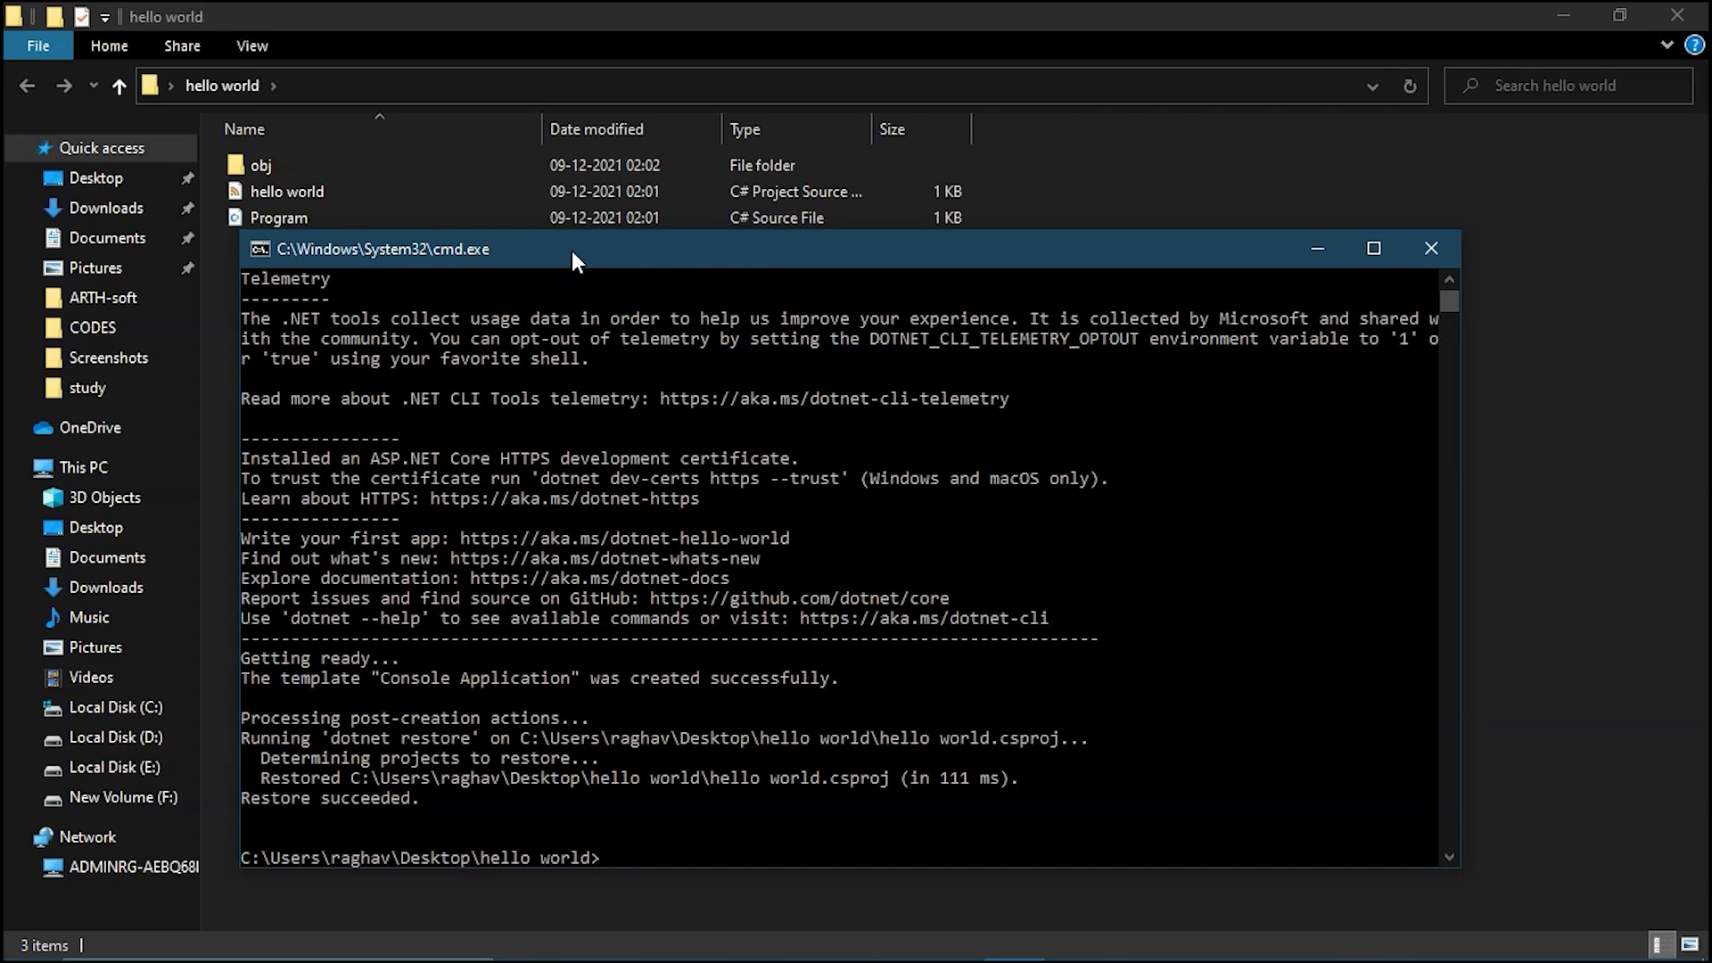
drag(1100, 257, 1132, 364)
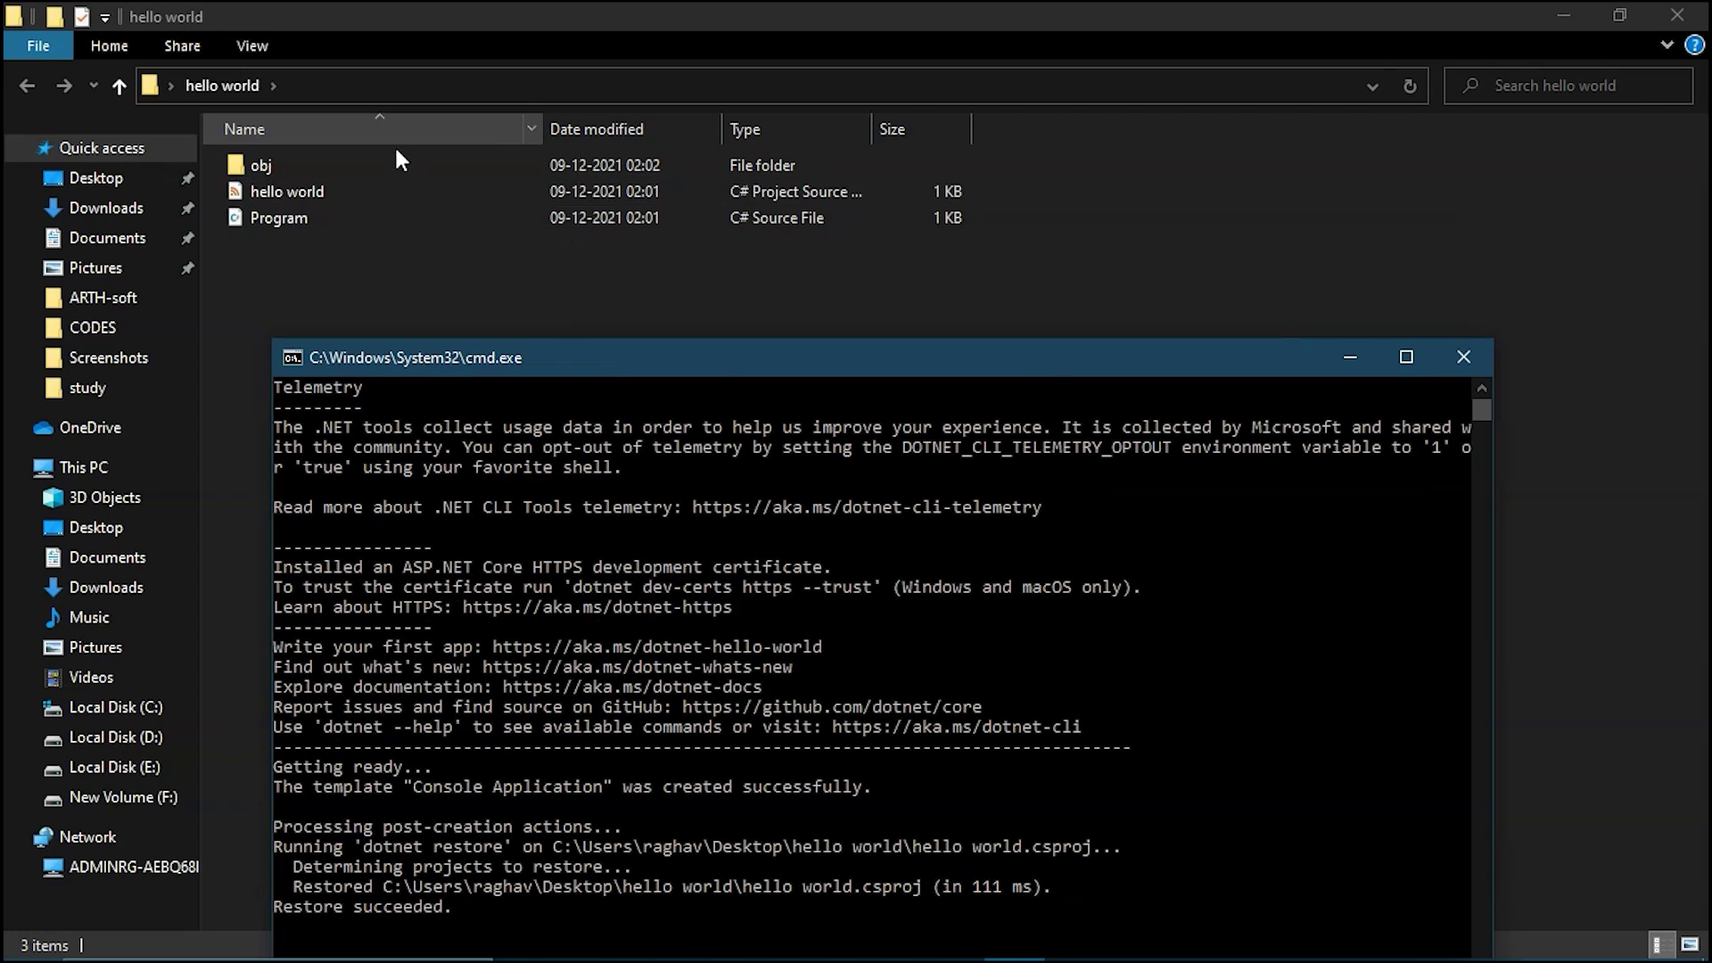
drag(656, 355, 655, 248)
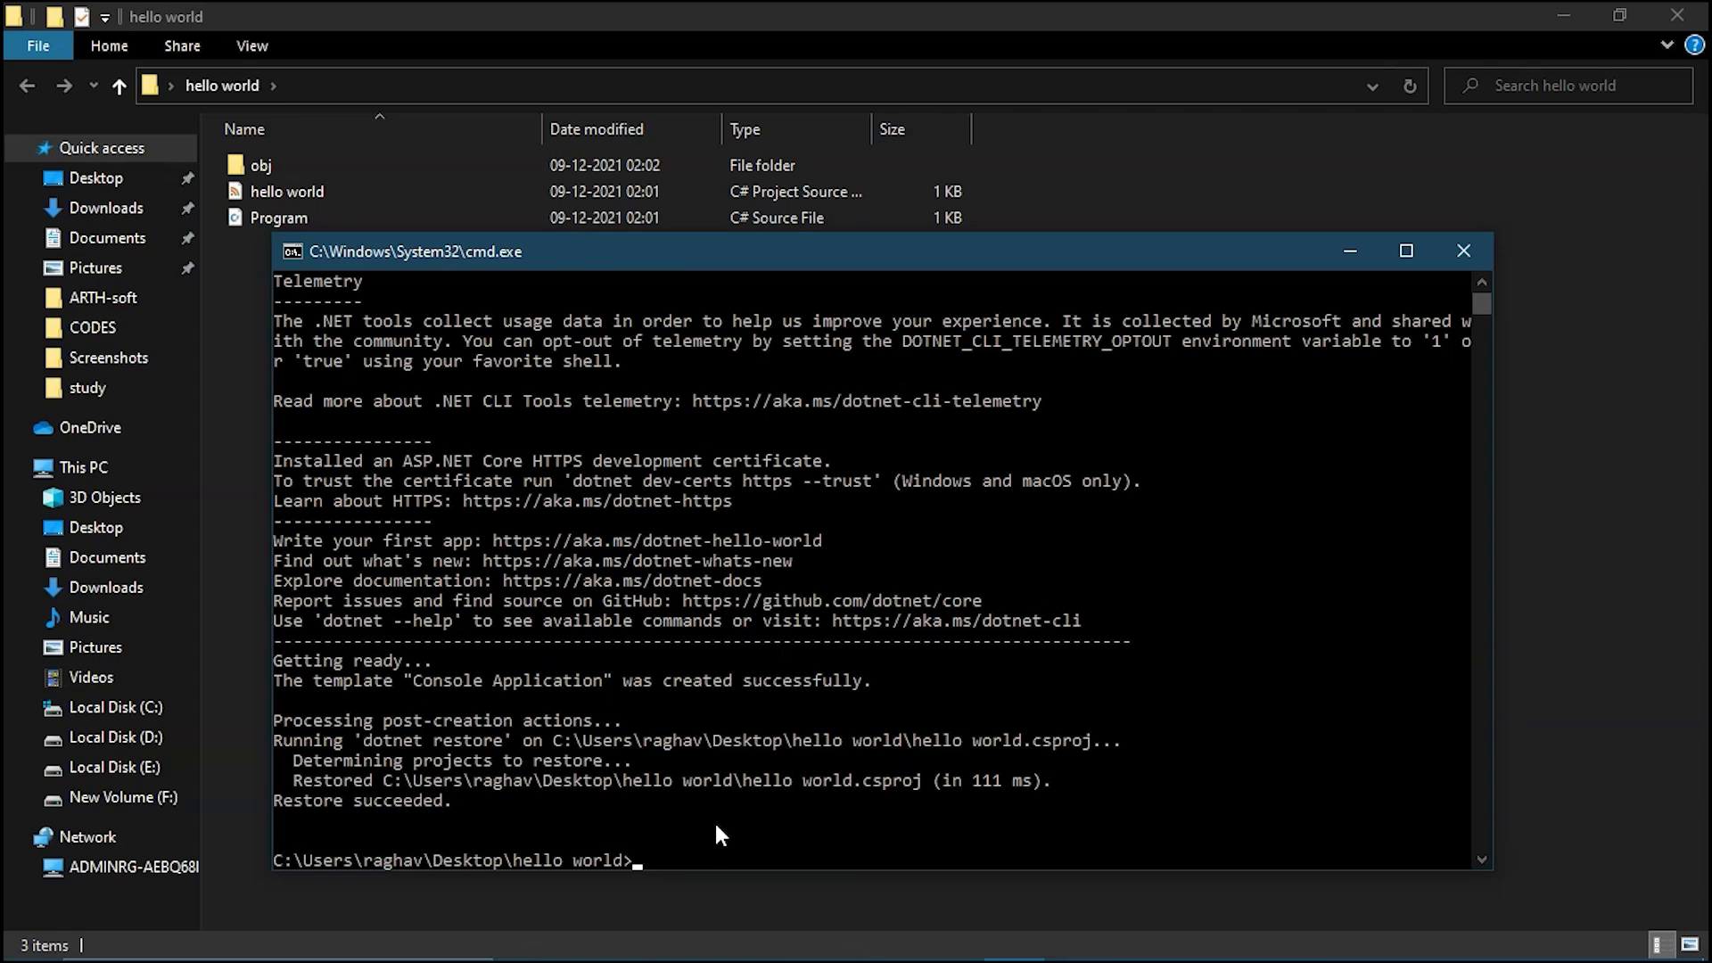
- Open the hello world folder in Visual Studio Code with code ., trust its authors and open Program.cs
text(code .)
key(Return)
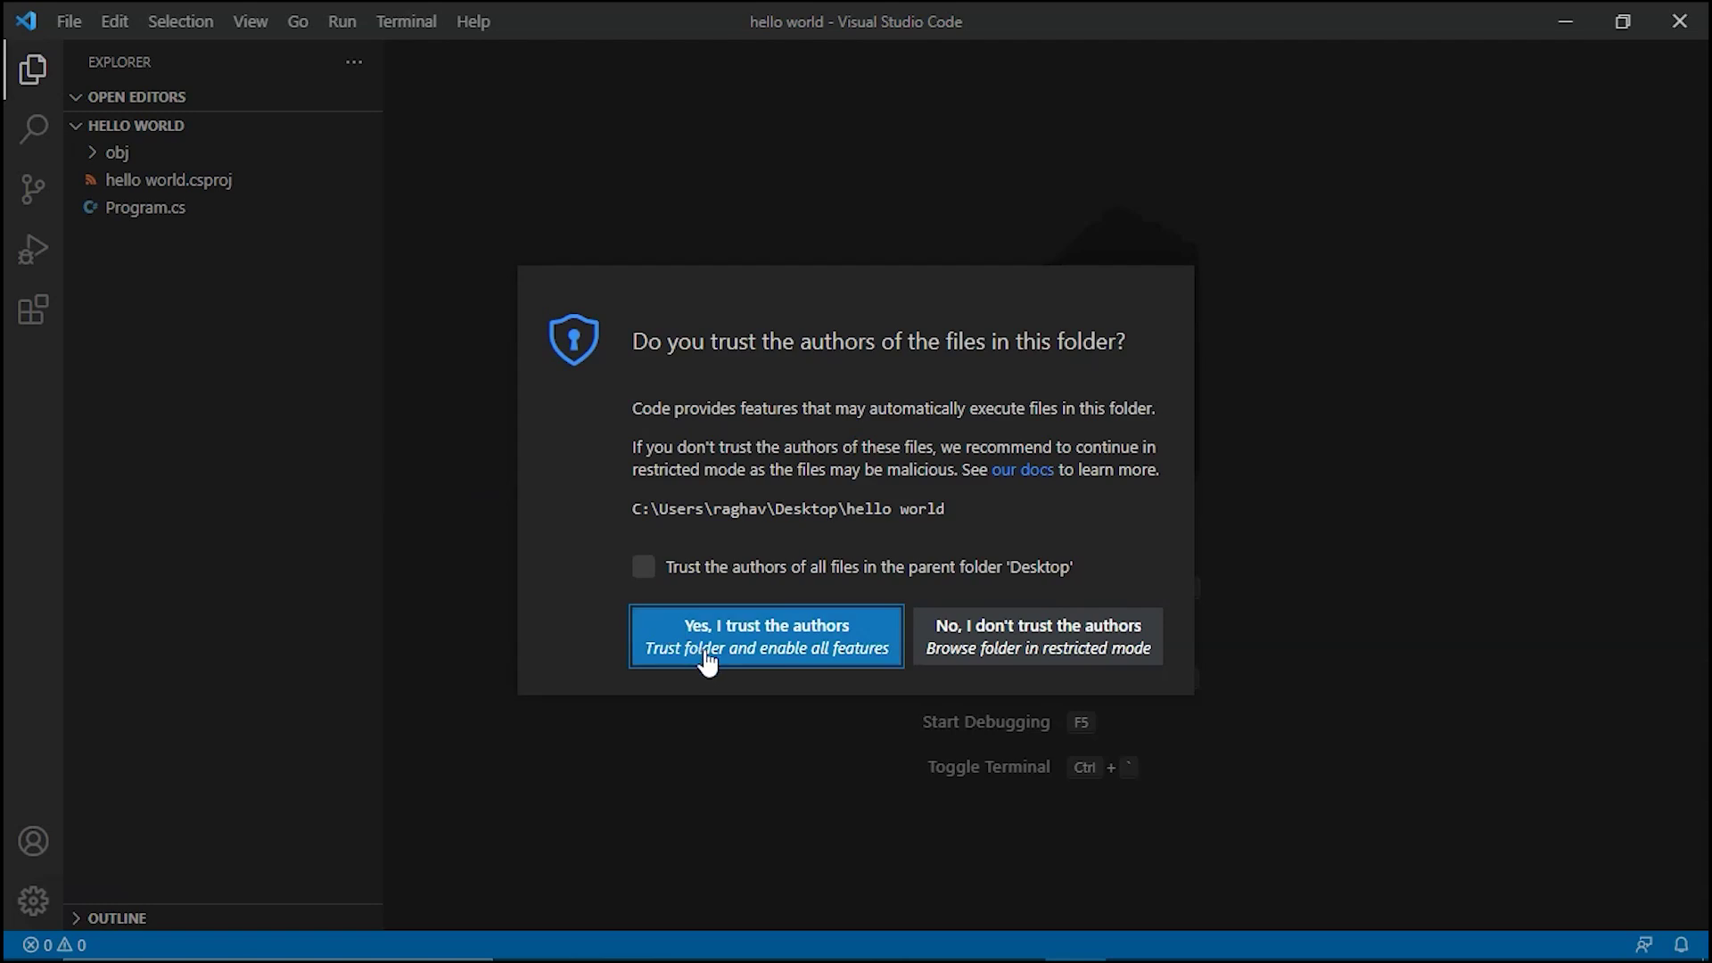
click(701, 655)
click(167, 209)
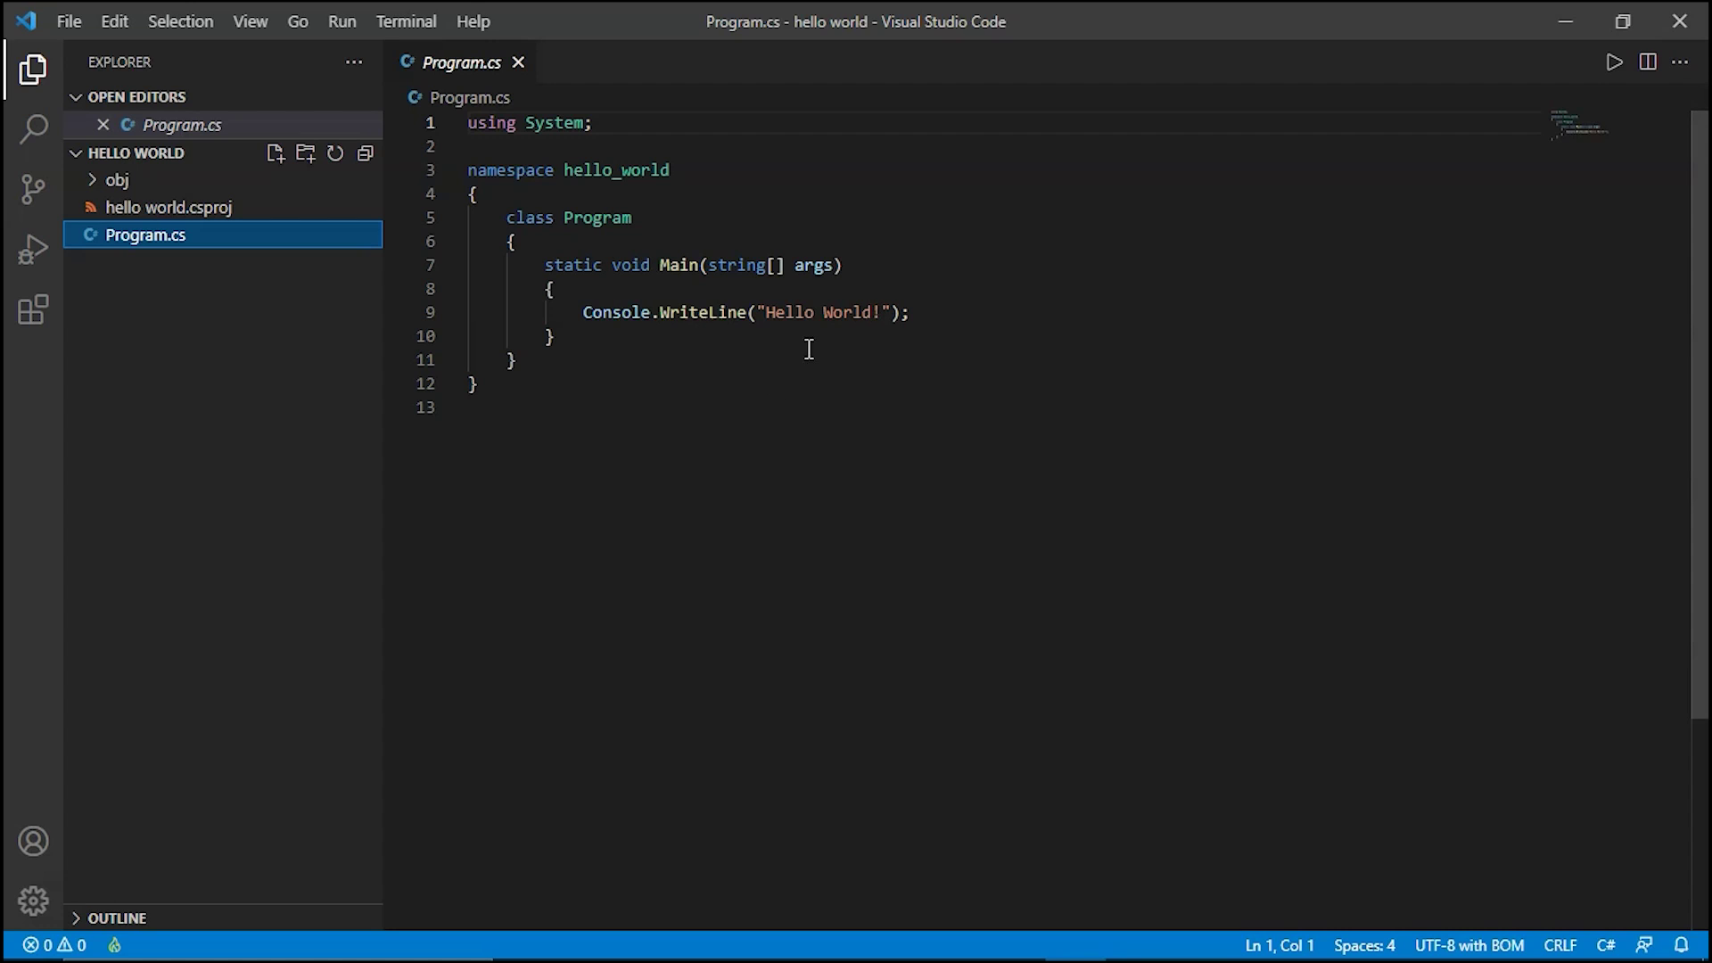
- Extend the "Hello World!" string in the Console.WriteLine call with "i am", the author's first name and a period
click(881, 312)
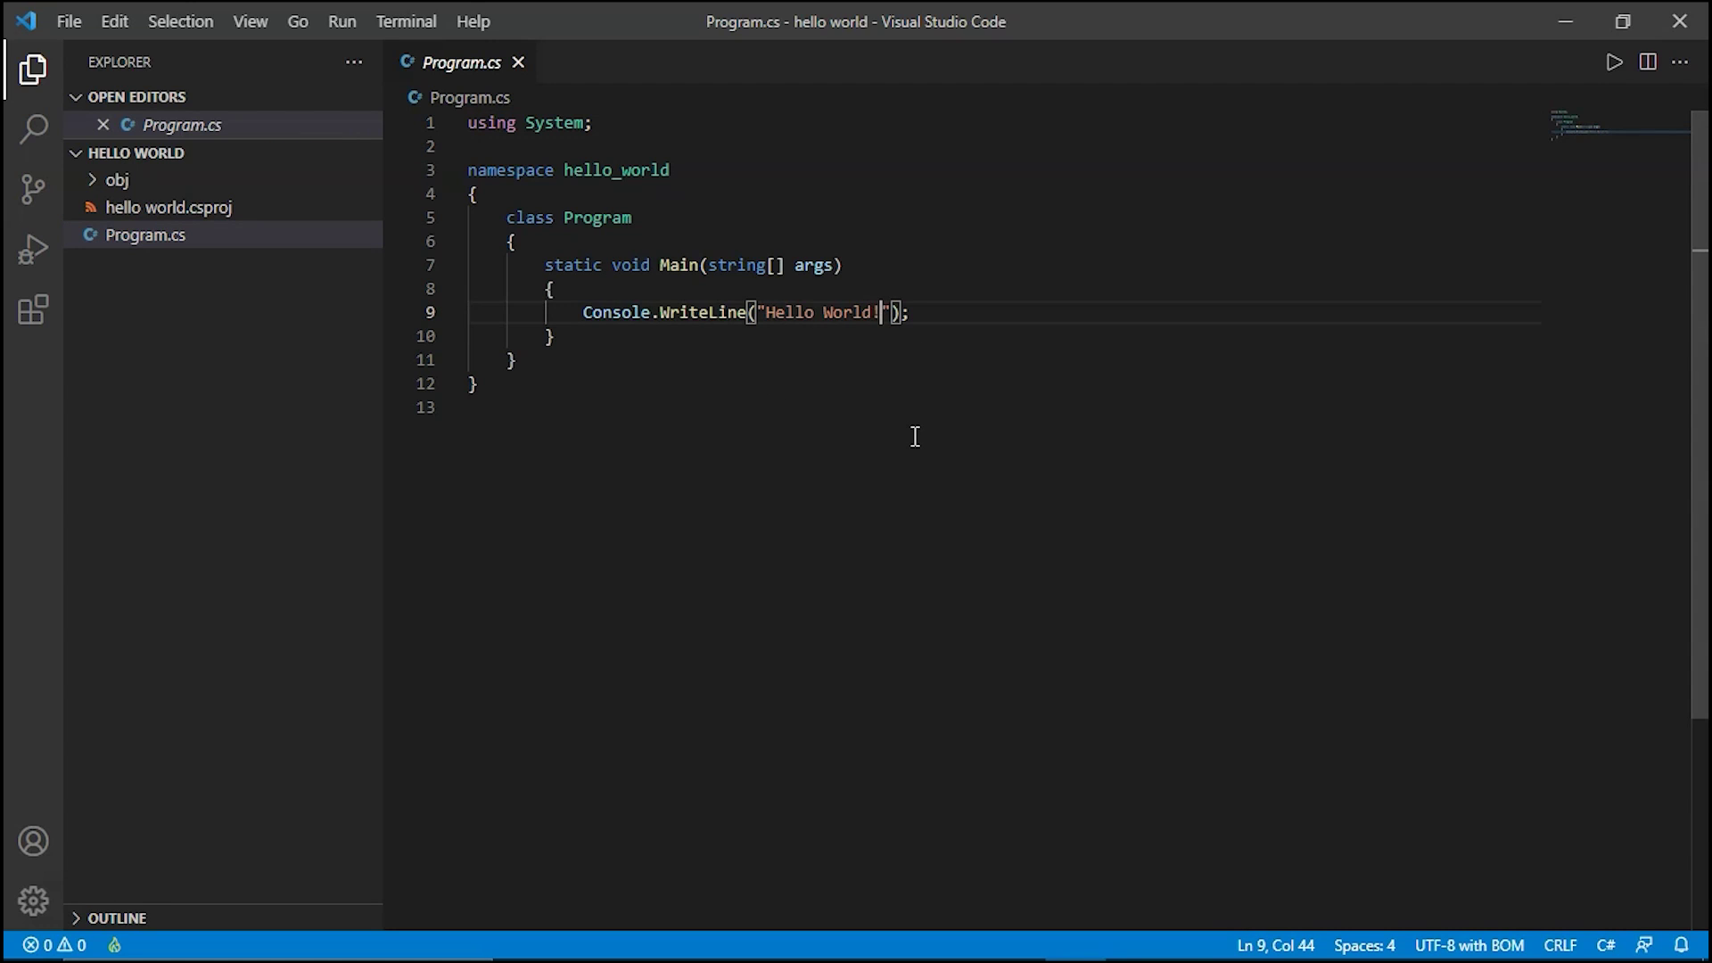
text(i am vaibhav)
text(.)
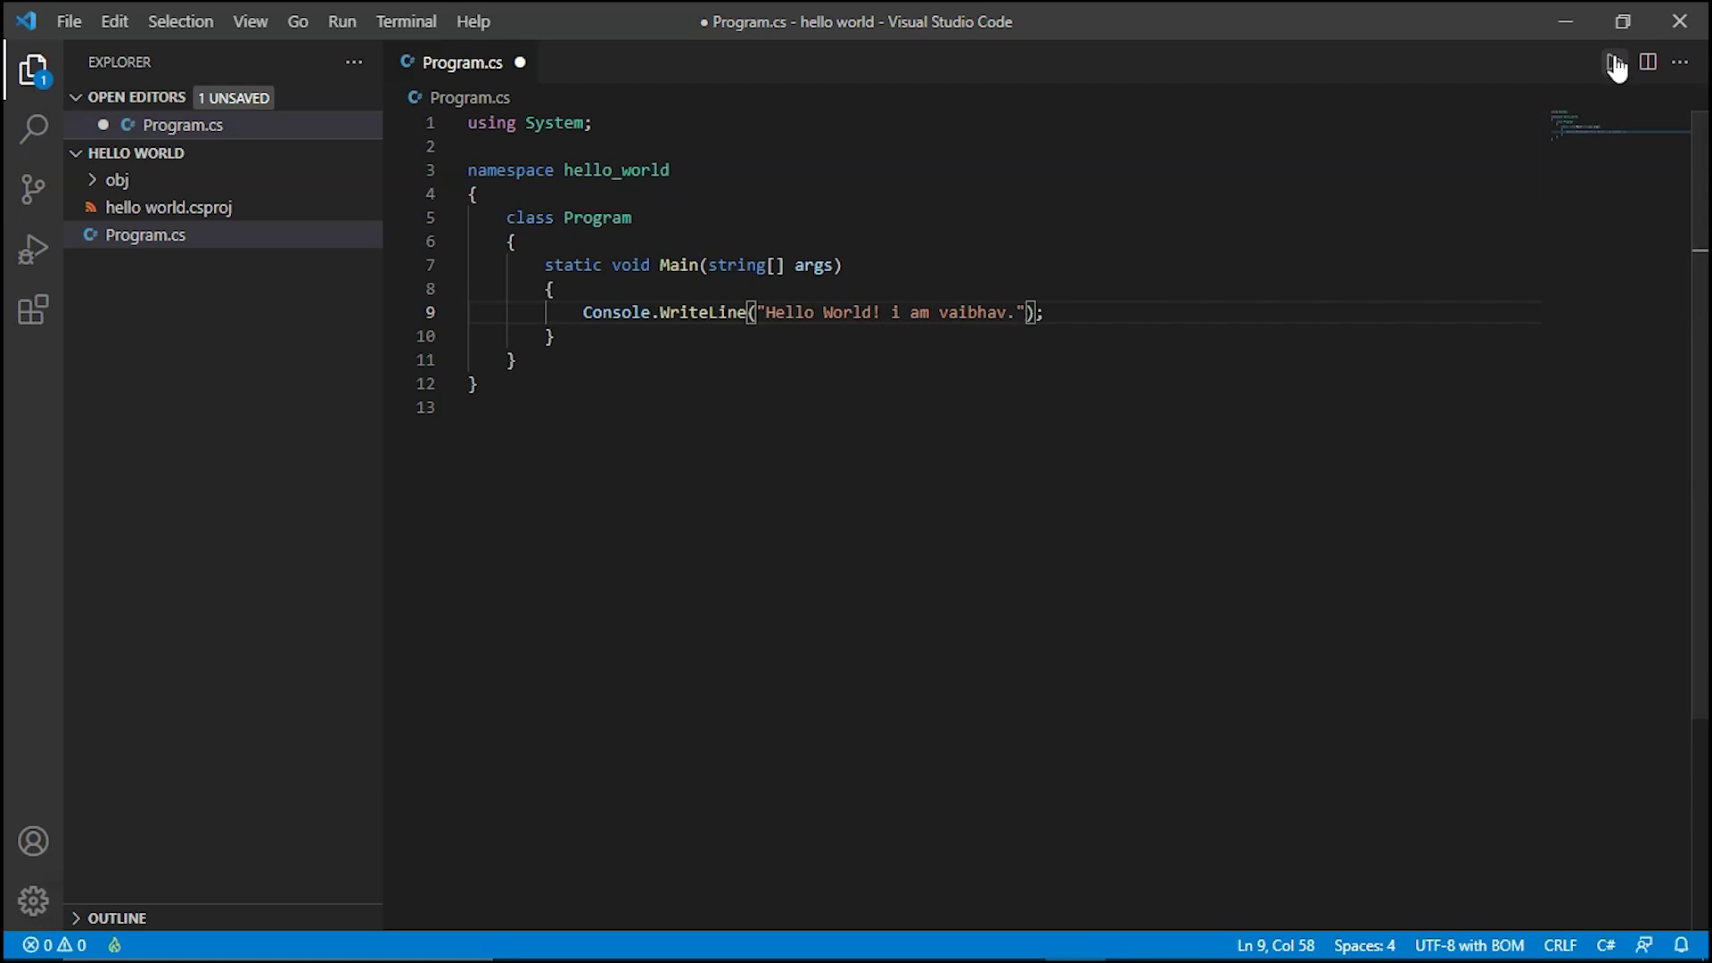
- Try to run Program.cs with Code Runner and add the required build and debug assets offered by the C# extension
click(1616, 64)
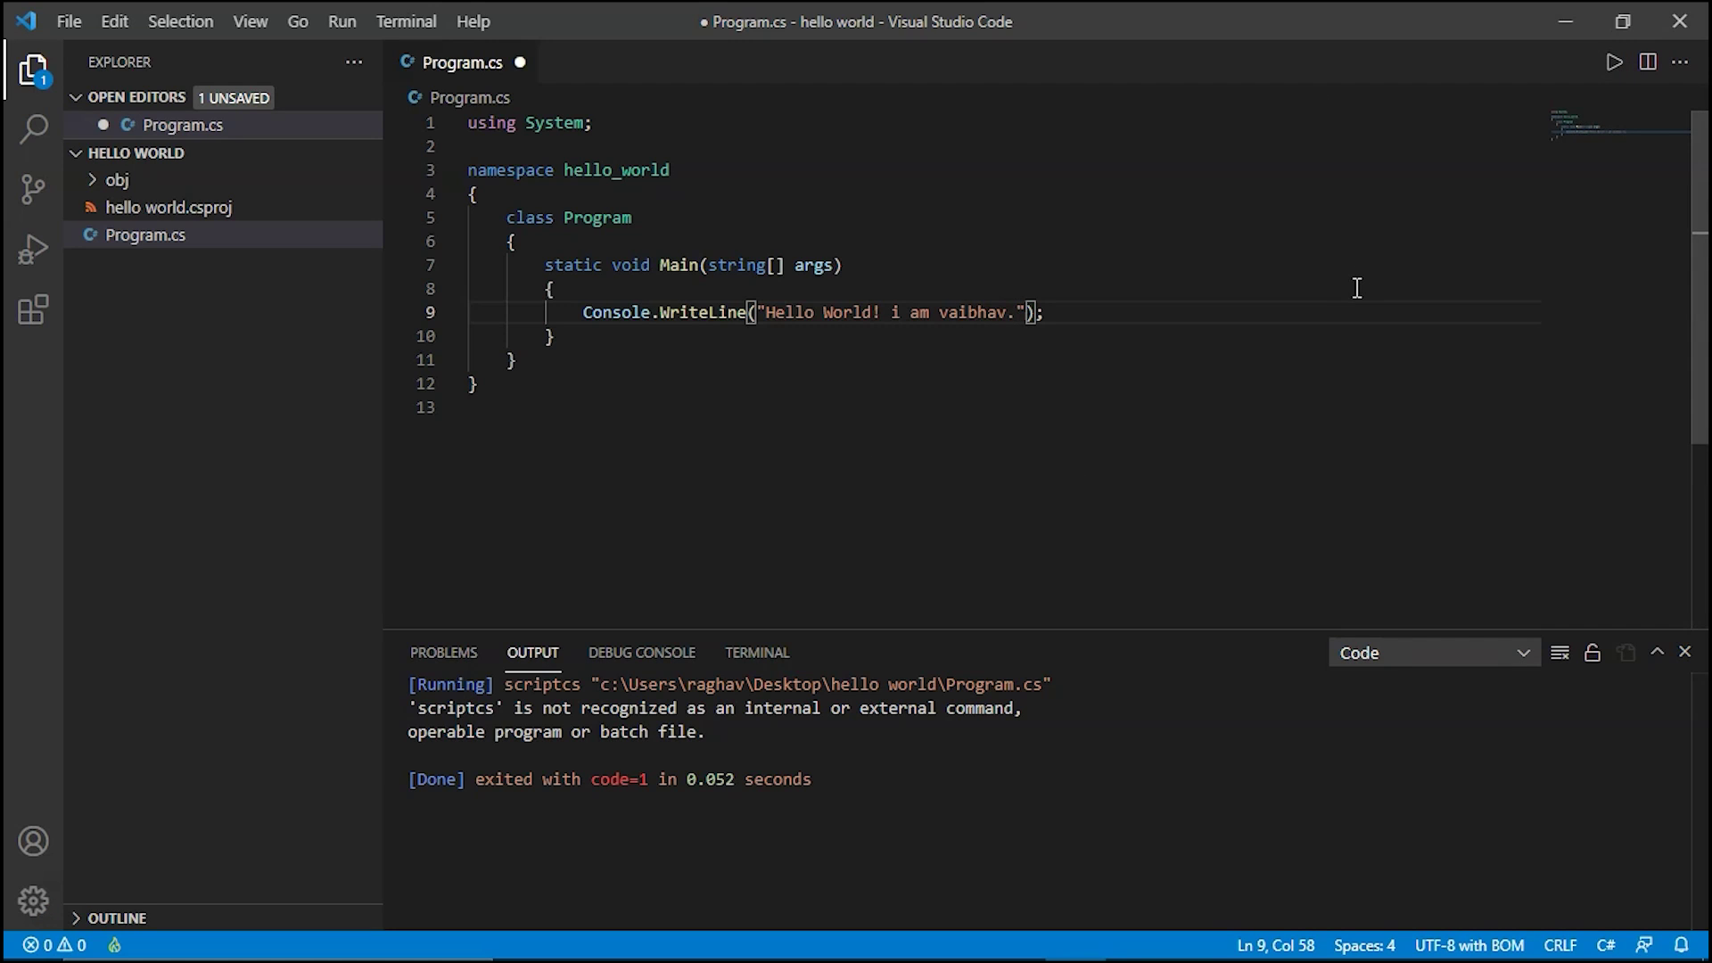
click(1612, 70)
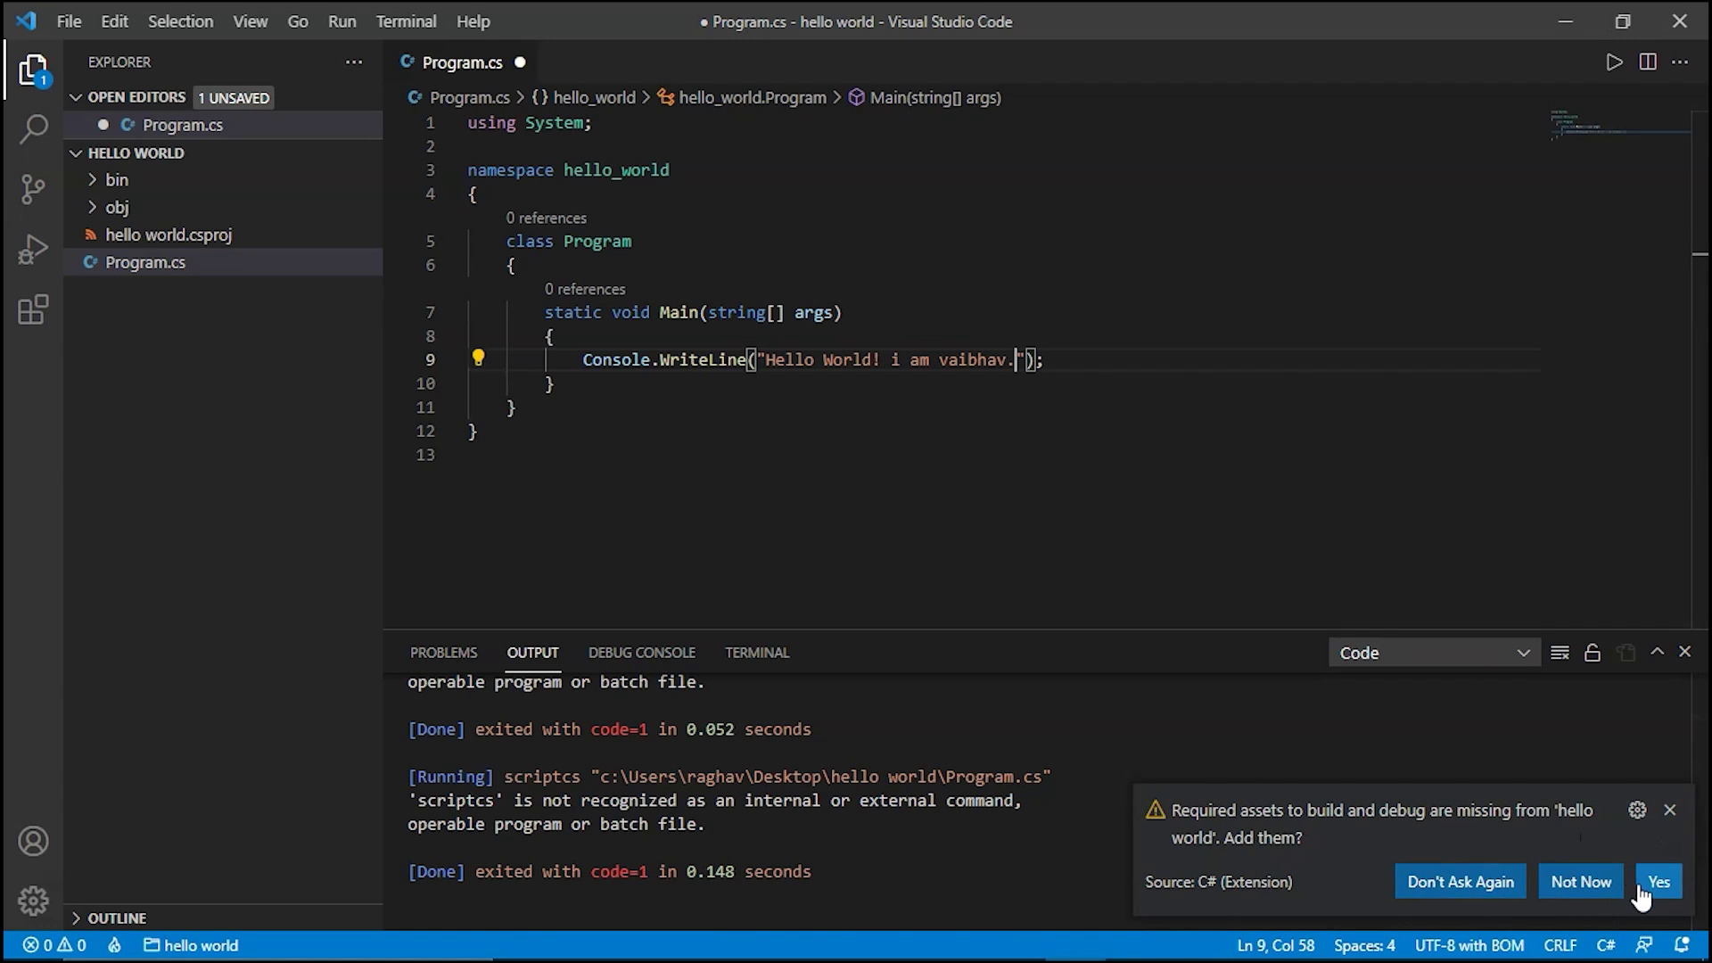
click(1654, 890)
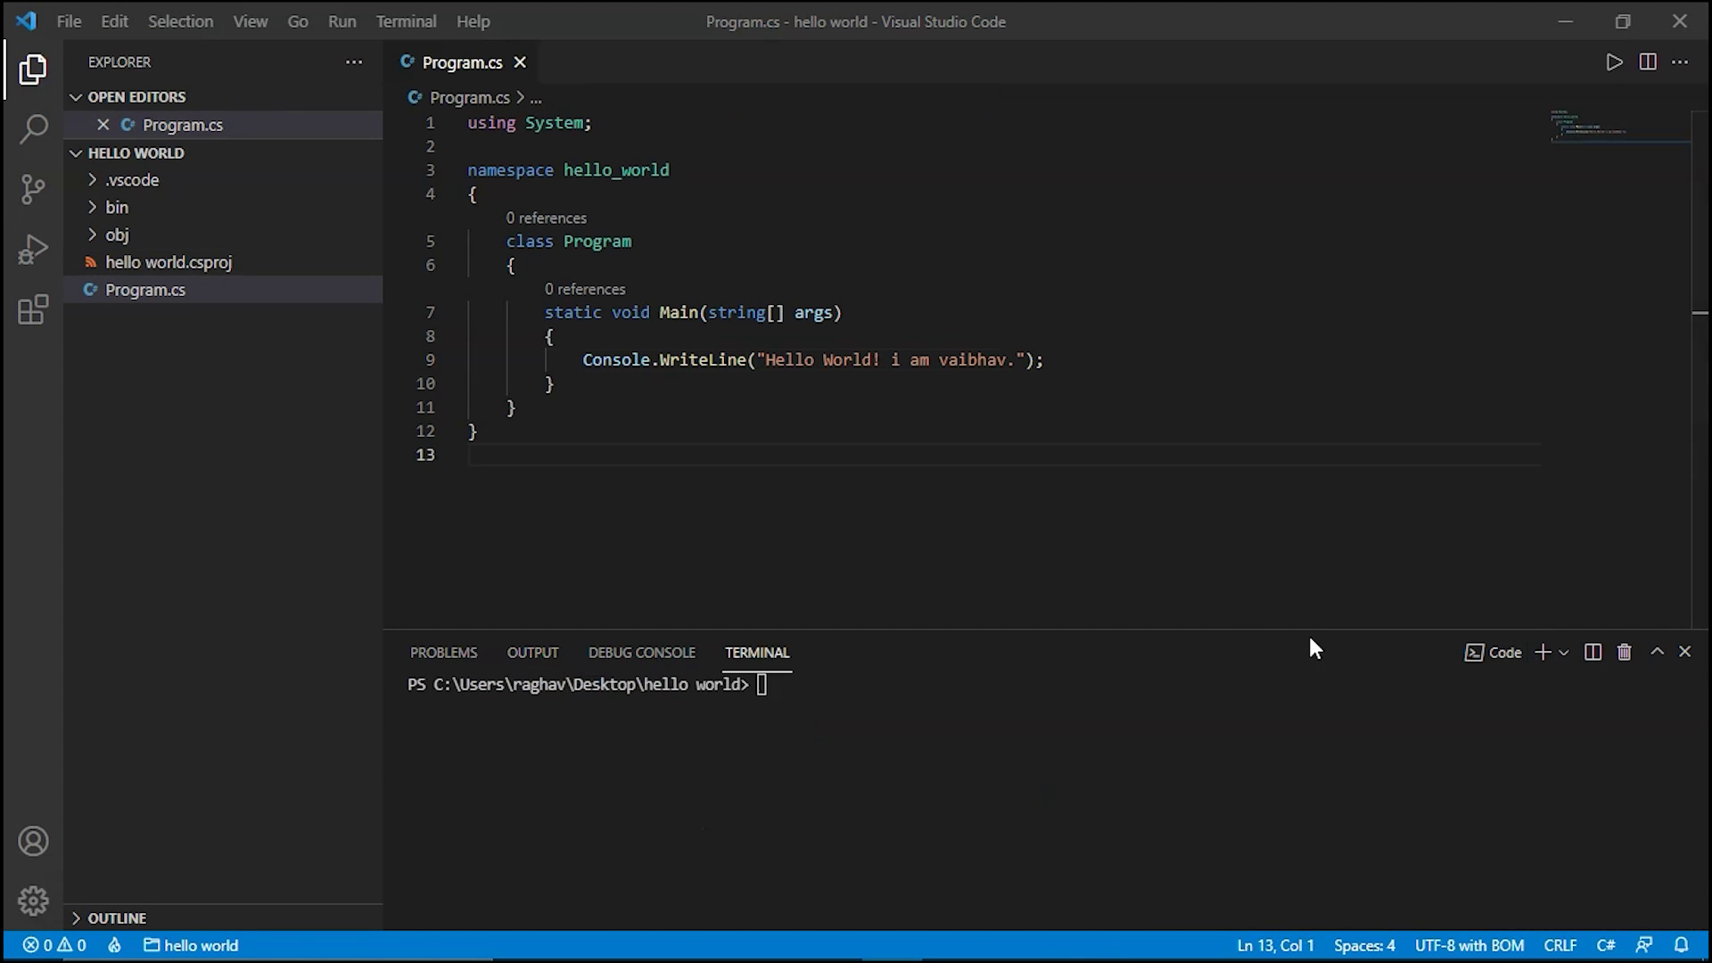
- Run Program.cs in the integrated terminal with Code Runner and highlight the printed greeting line
click(1040, 650)
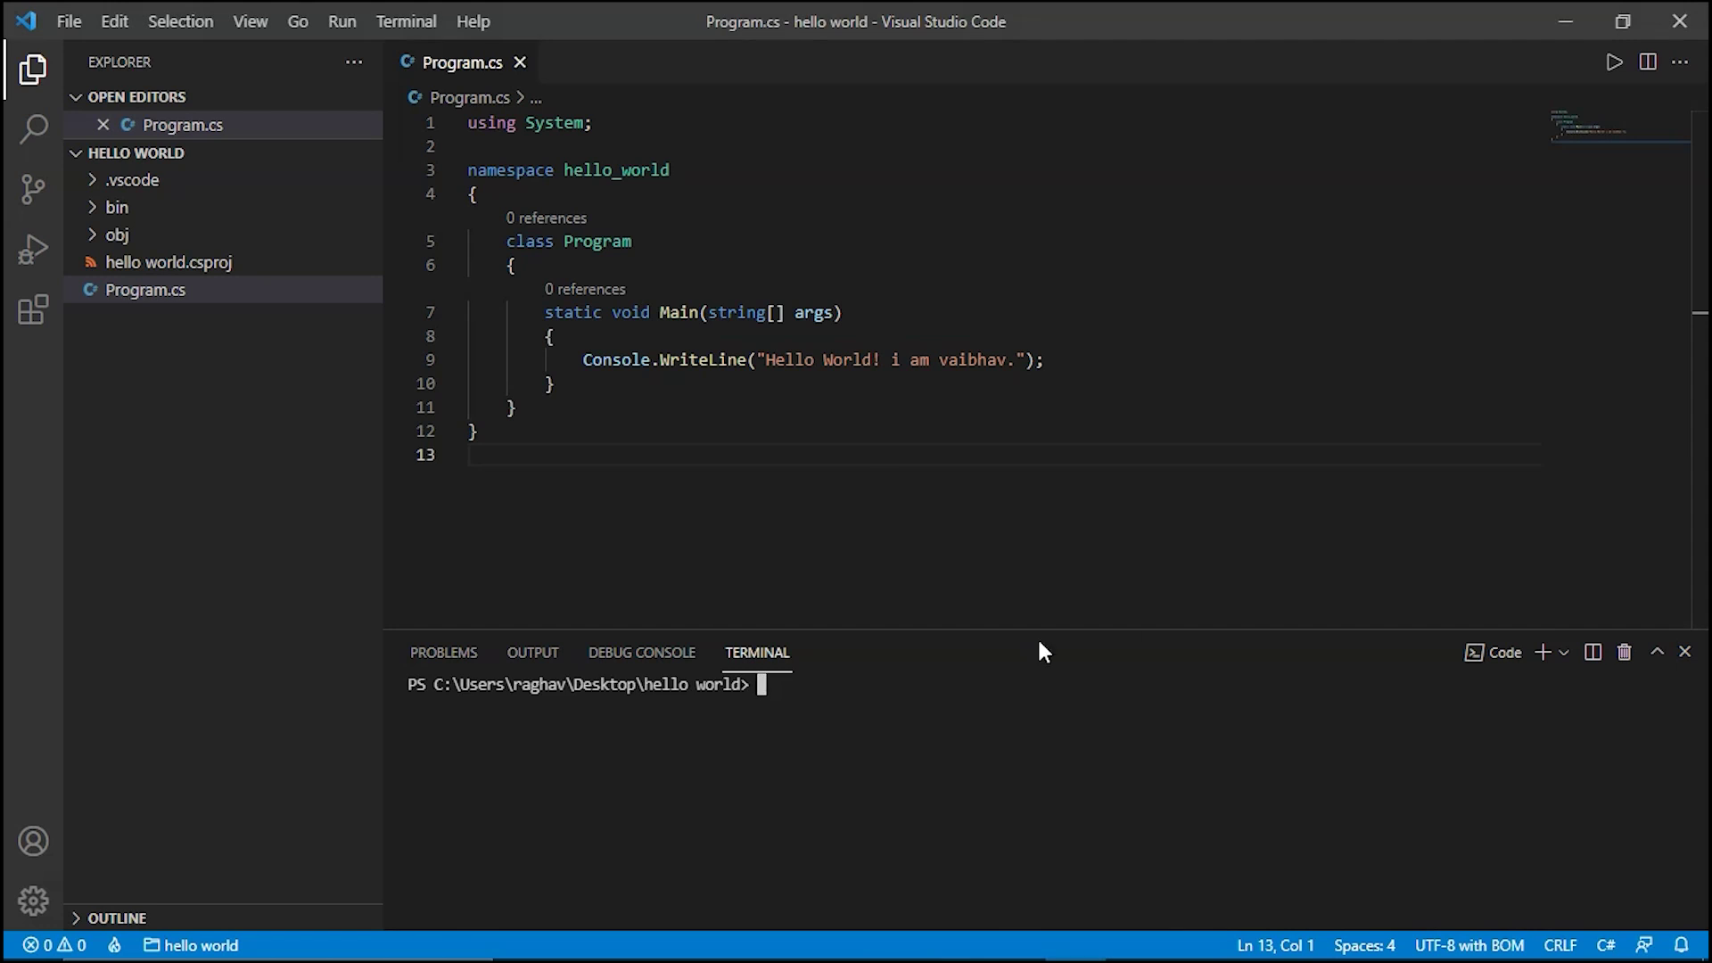
key(ctrl+alt+n)
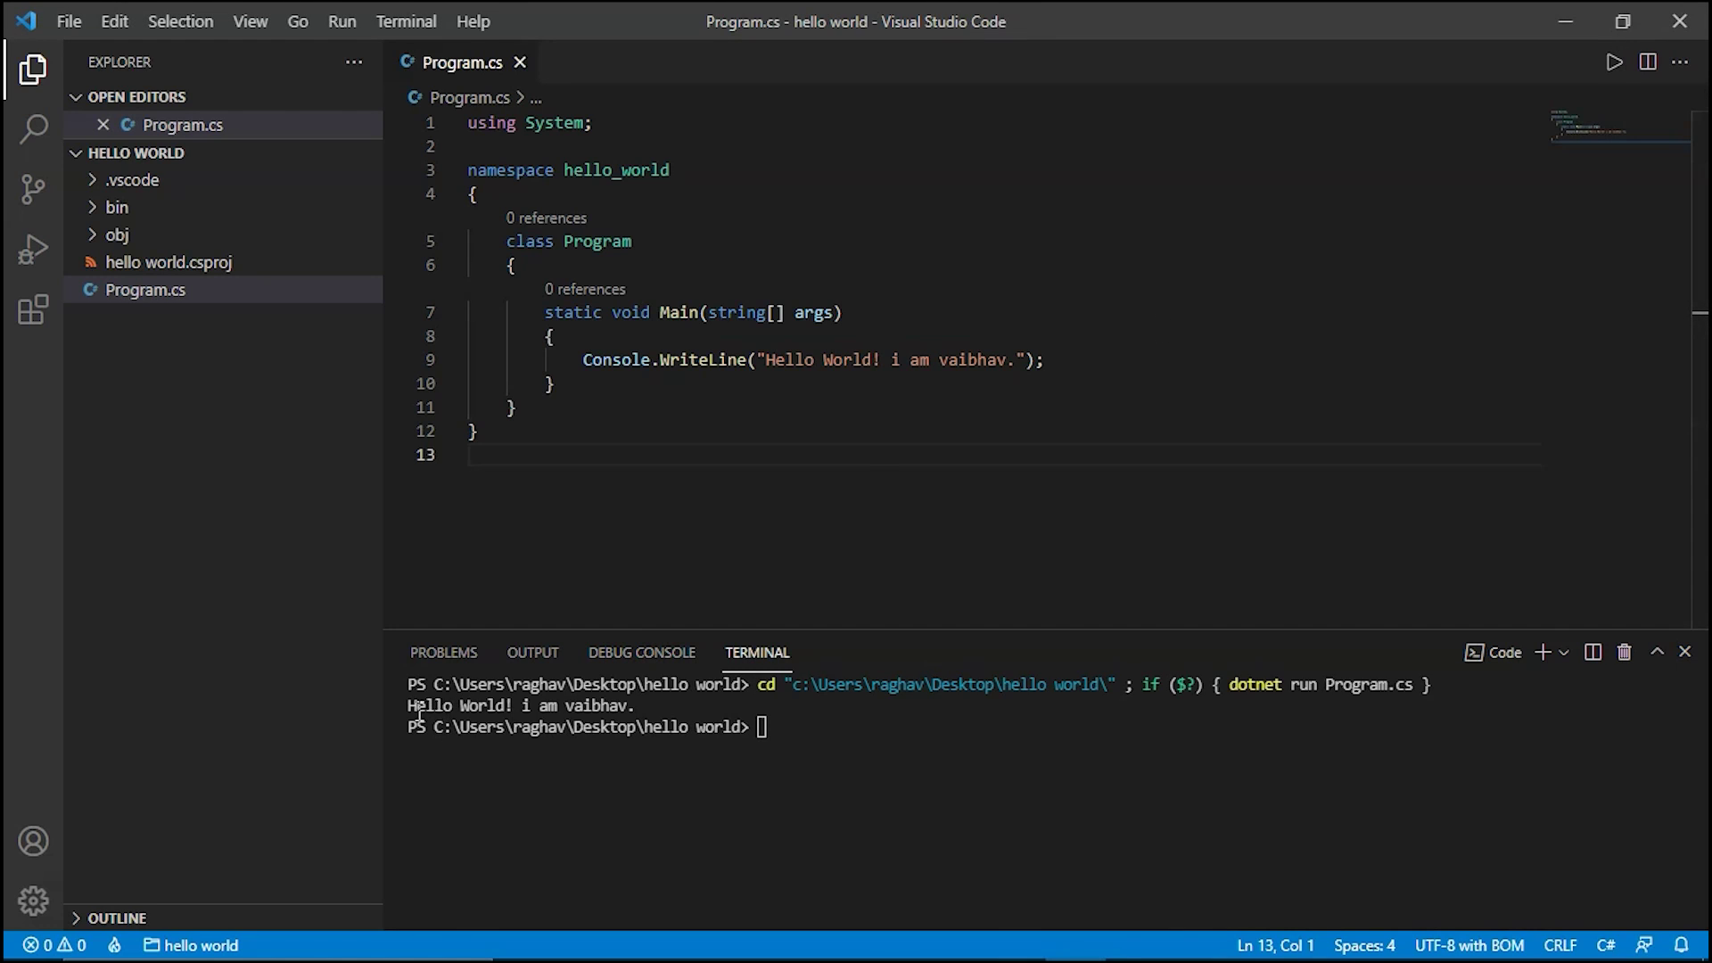
drag(408, 705, 626, 711)
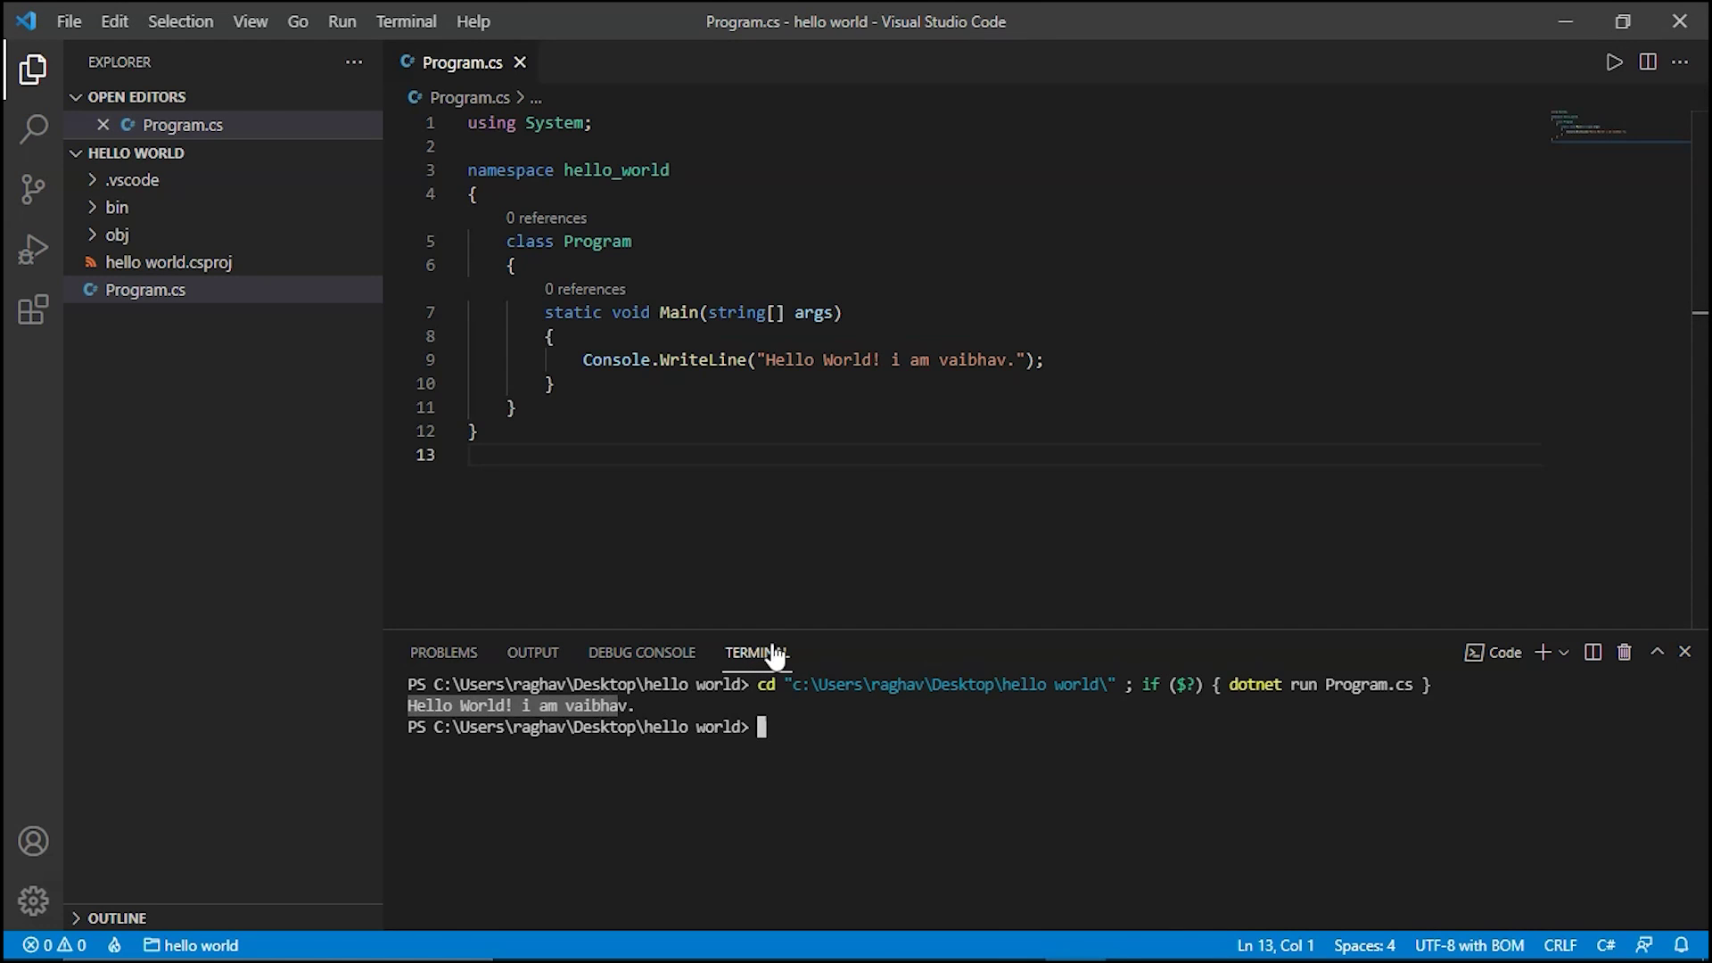